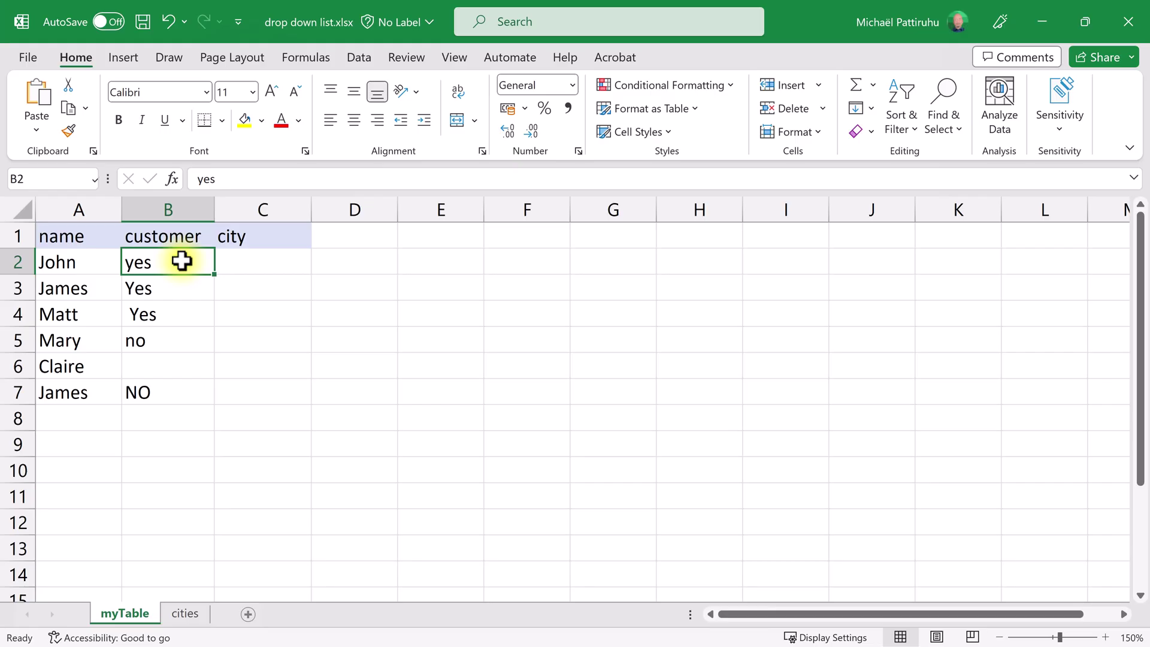
Step: Clear the customer values in B2:B7 and reselect those six cells
{"action": "left_click_drag", "start_coordinate": [182, 261], "coordinate": [182, 385]}
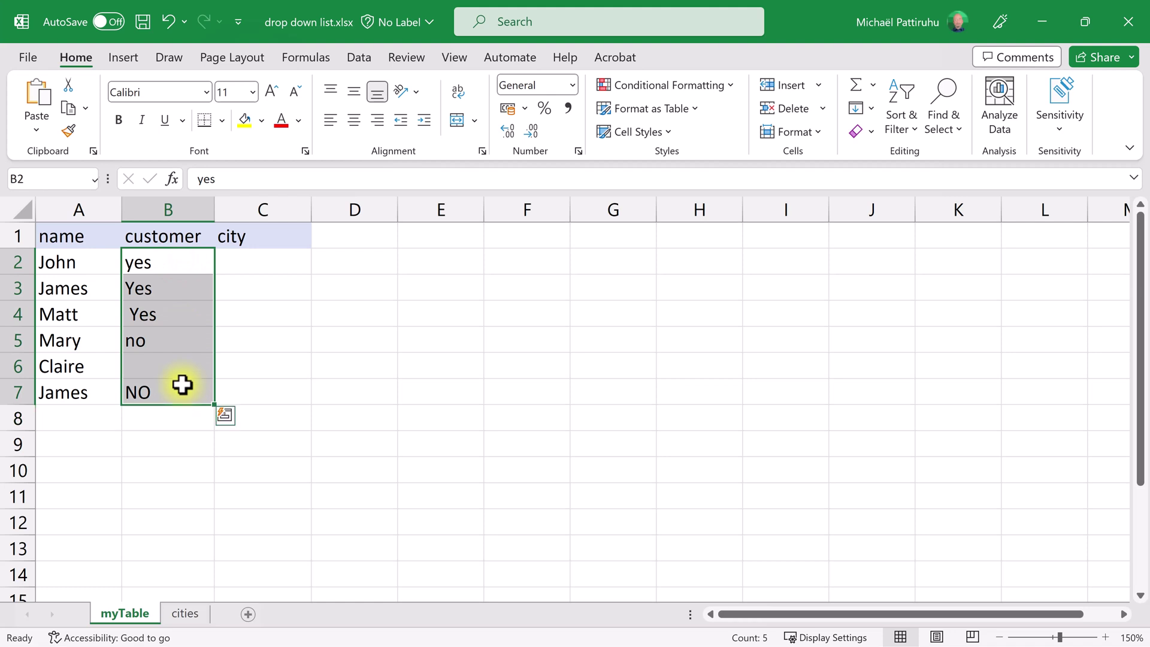
{"action": "key", "text": "Delete"}
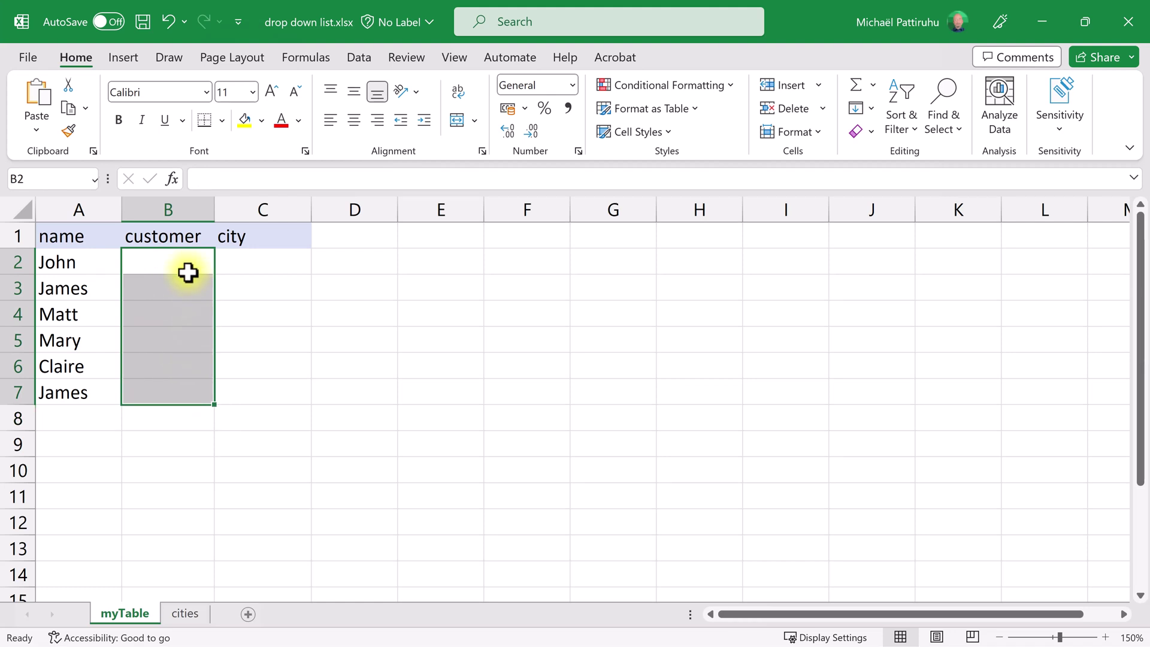
{"action": "left_click", "coordinate": [189, 261]}
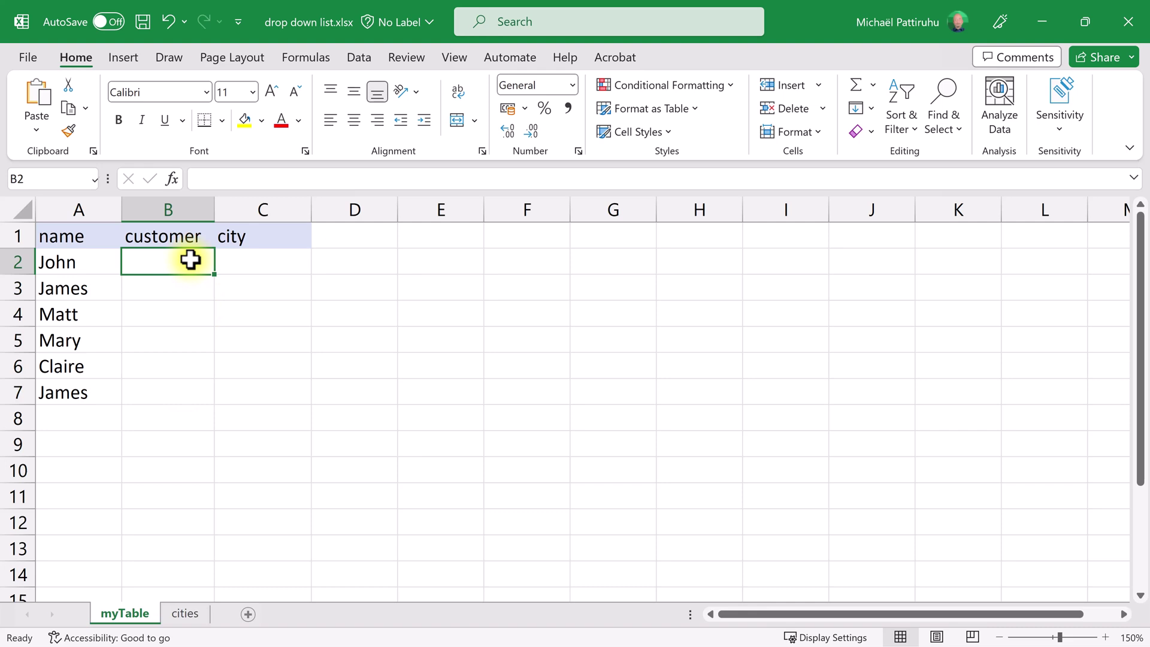
{"action": "left_click_drag", "start_coordinate": [189, 261], "coordinate": [169, 394]}
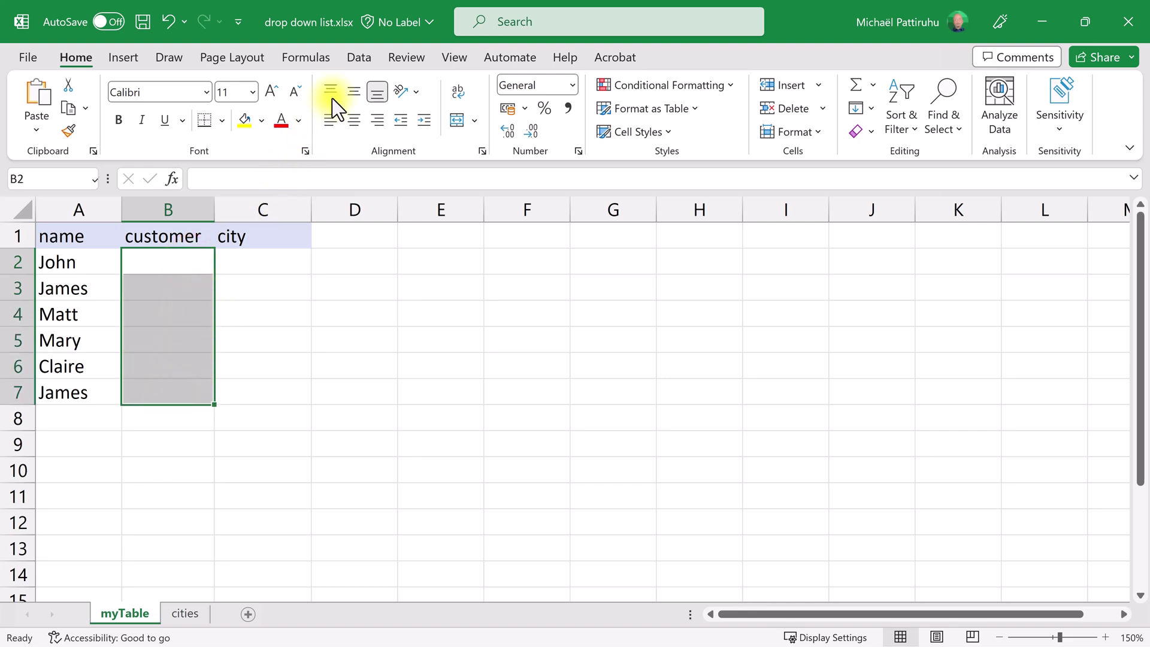
Step: Add a List data validation with source yes,no to B2:B7
{"action": "left_click", "coordinate": [359, 57]}
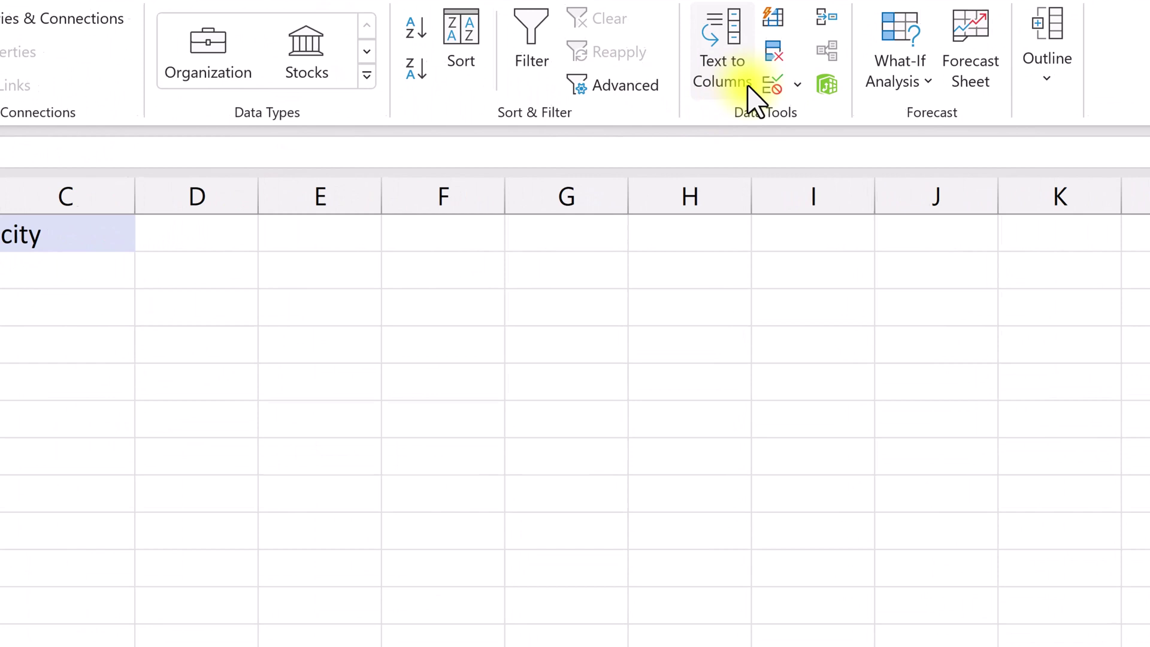
{"action": "left_click", "coordinate": [777, 76]}
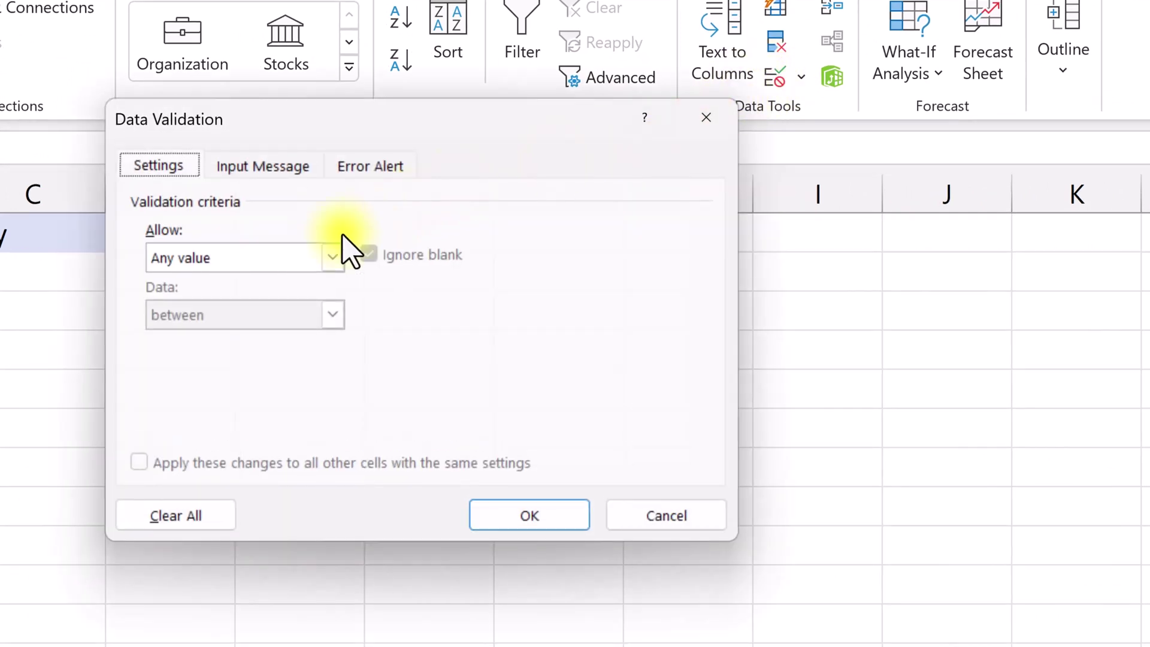
{"action": "left_click", "coordinate": [229, 258]}
{"action": "left_click", "coordinate": [234, 337]}
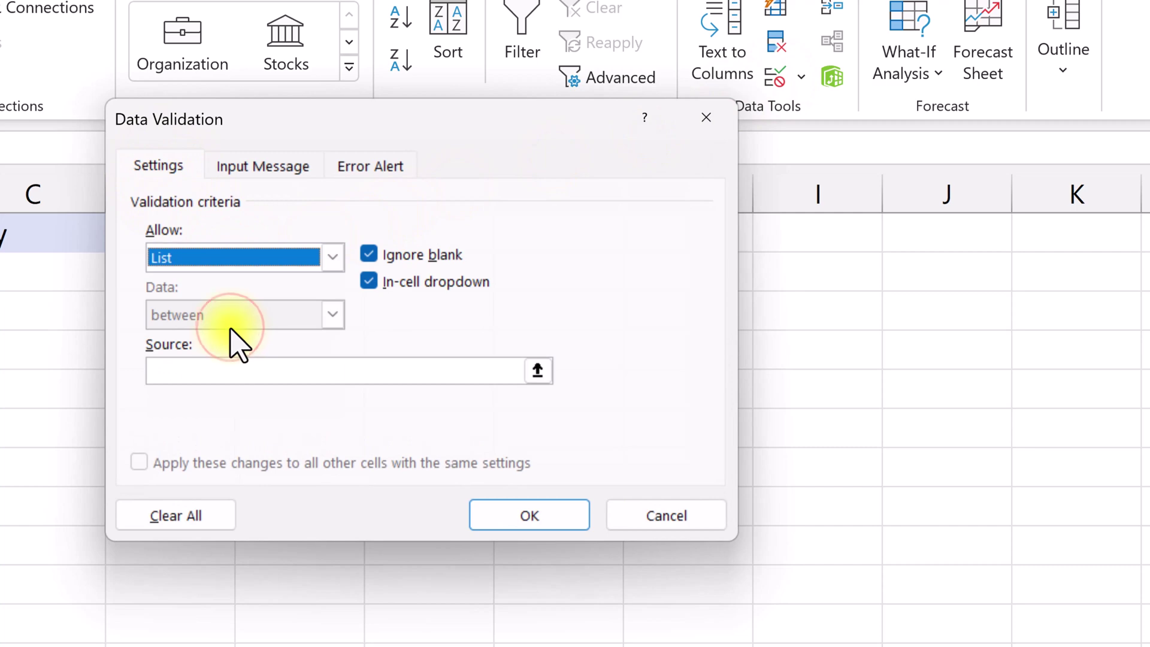
{"action": "left_click", "coordinate": [240, 373]}
{"action": "type", "text": "yes,no"}
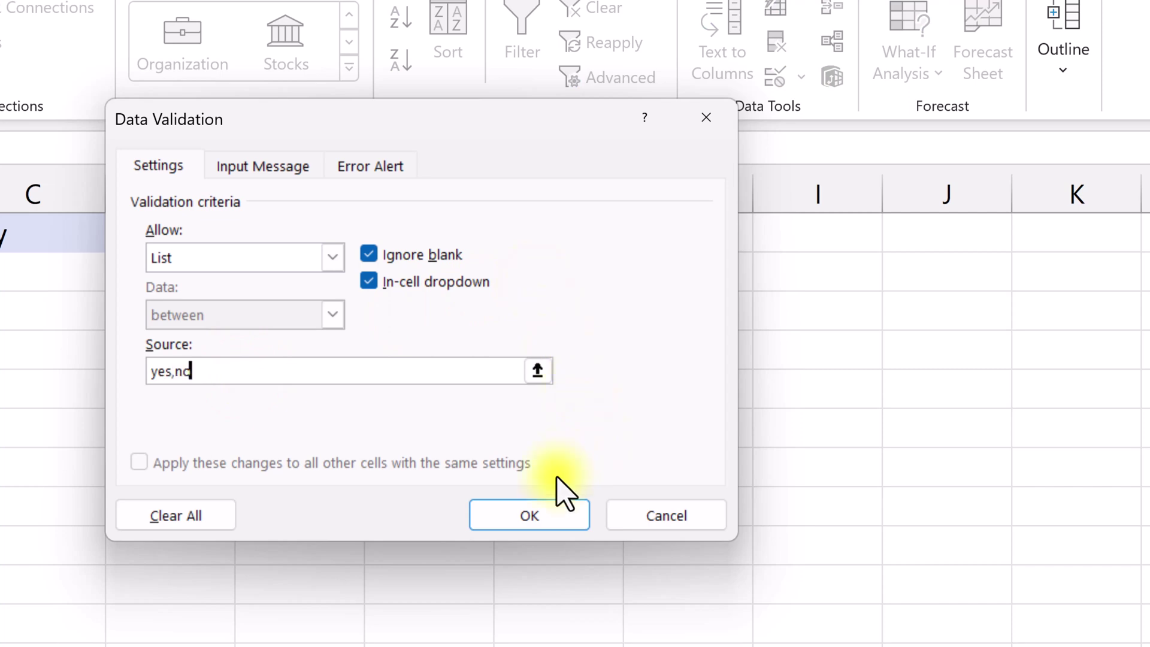
{"action": "left_click", "coordinate": [530, 515]}
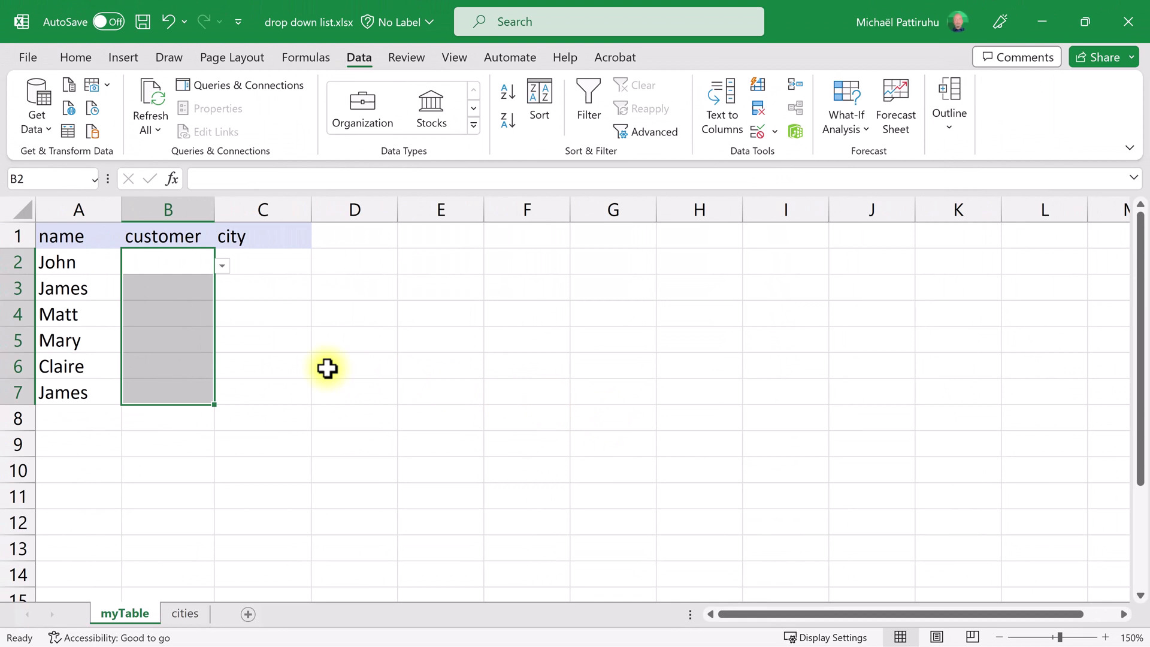
Step: Choose yes for John and no for Matt from the customer drop-downs
{"action": "left_click", "coordinate": [178, 266]}
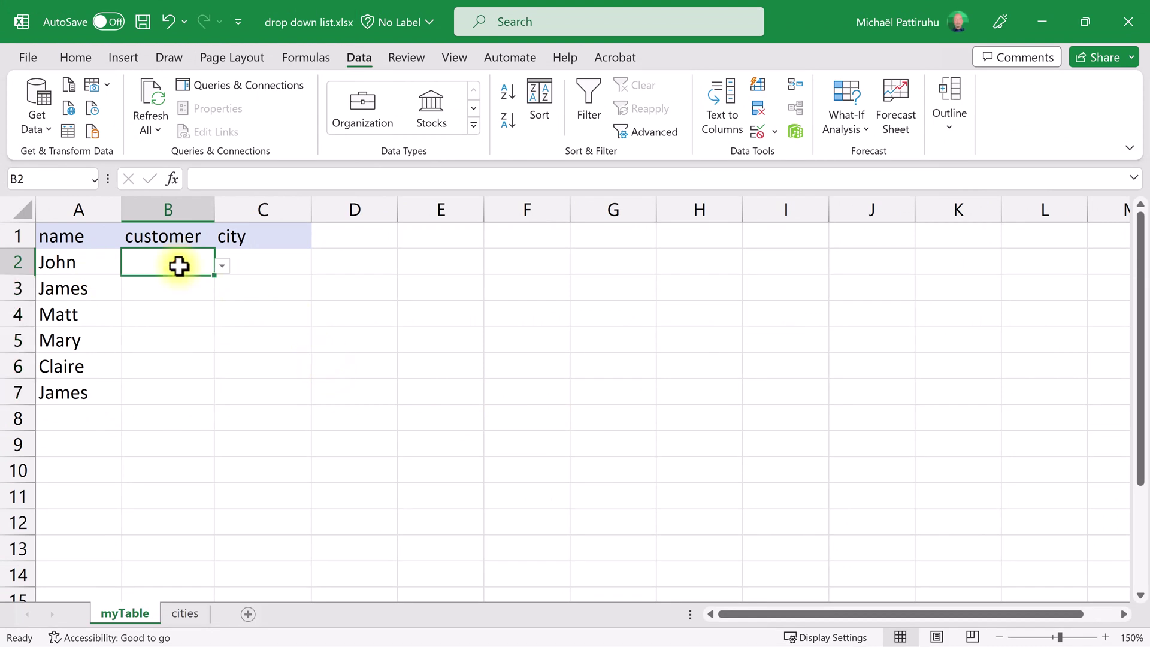
{"action": "left_click", "coordinate": [223, 268]}
{"action": "left_click", "coordinate": [144, 285]}
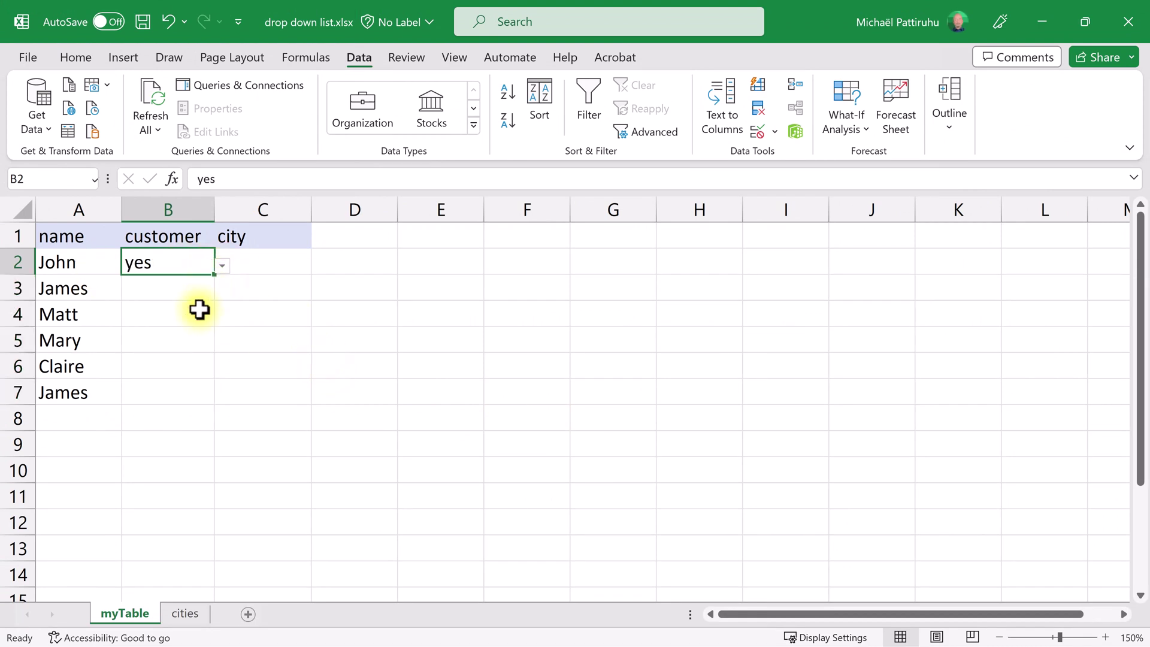
{"action": "left_click", "coordinate": [199, 315]}
{"action": "left_click", "coordinate": [161, 353]}
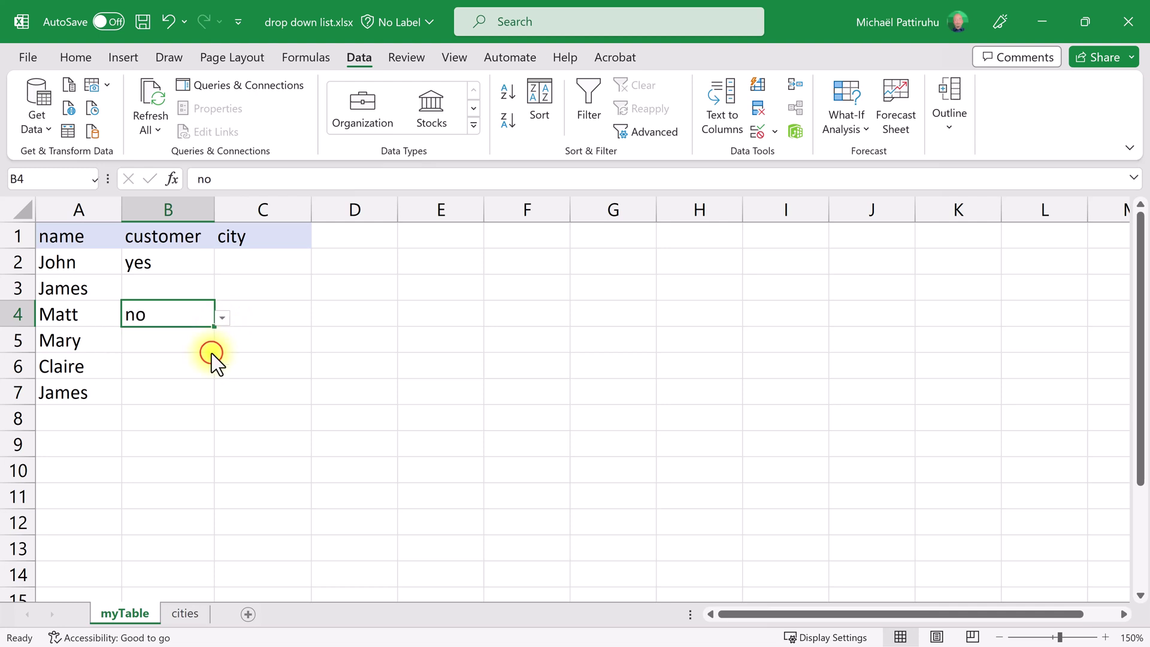
Step: Try entering the unlisted answer don't know for Mary and dismiss the validation error
{"action": "left_click", "coordinate": [172, 343]}
{"action": "type", "text": "don't know"}
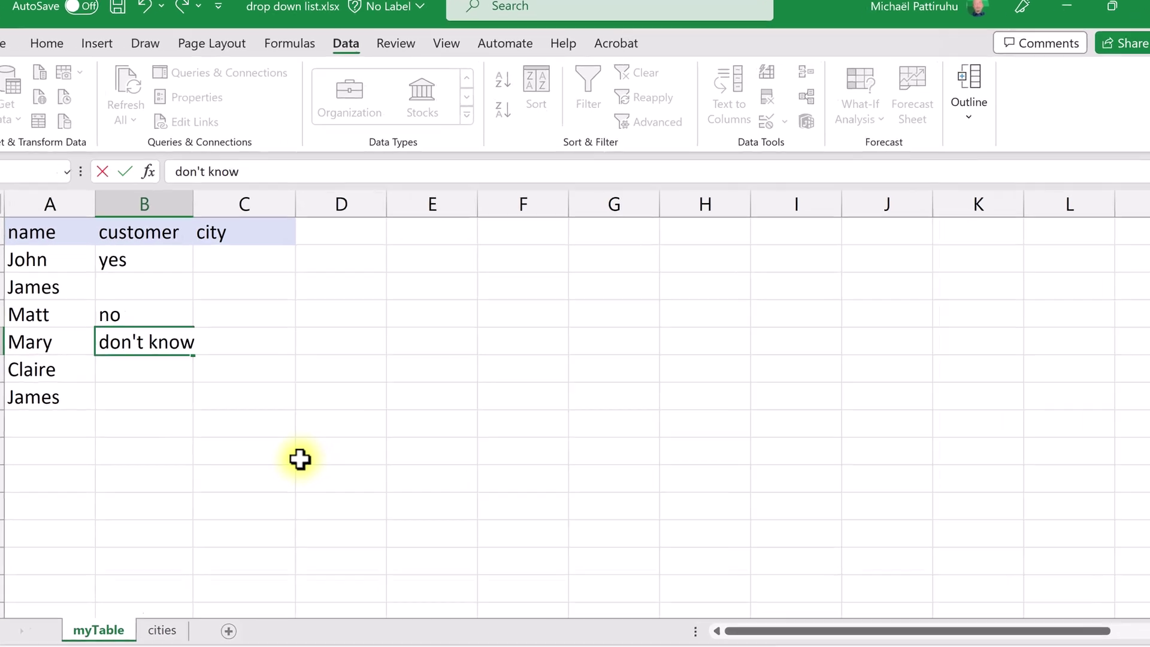
{"action": "key", "text": "Return"}
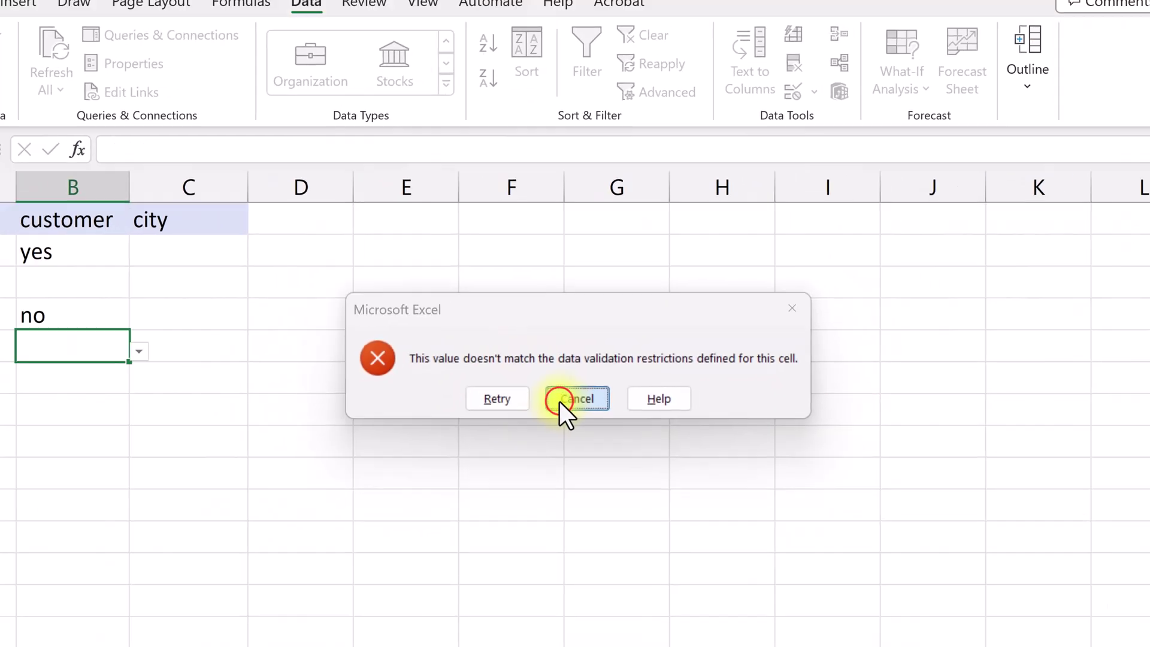
{"action": "left_click", "coordinate": [570, 431]}
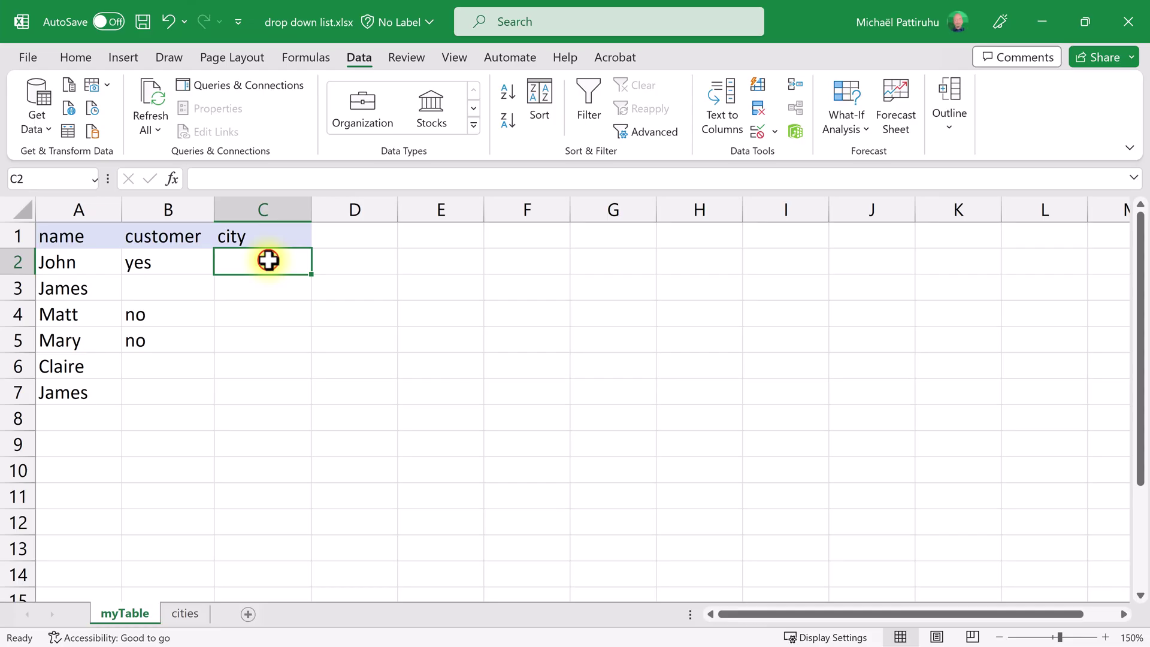
{"action": "left_click_drag", "start_coordinate": [268, 261], "coordinate": [274, 387]}
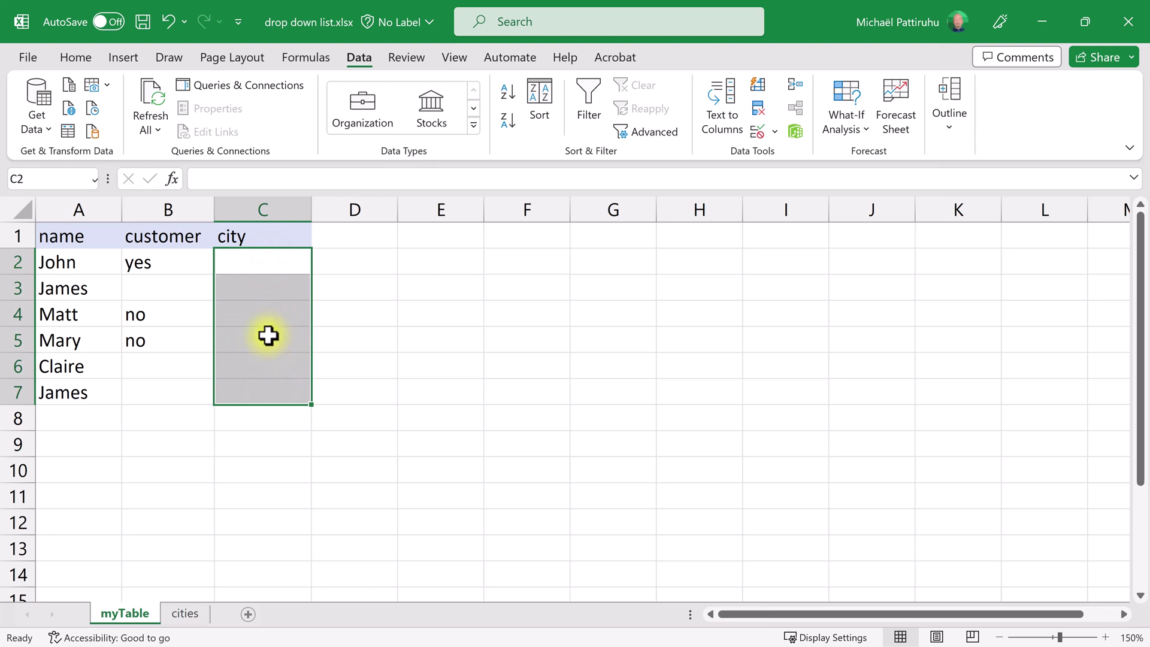
{"action": "left_click", "coordinate": [198, 519]}
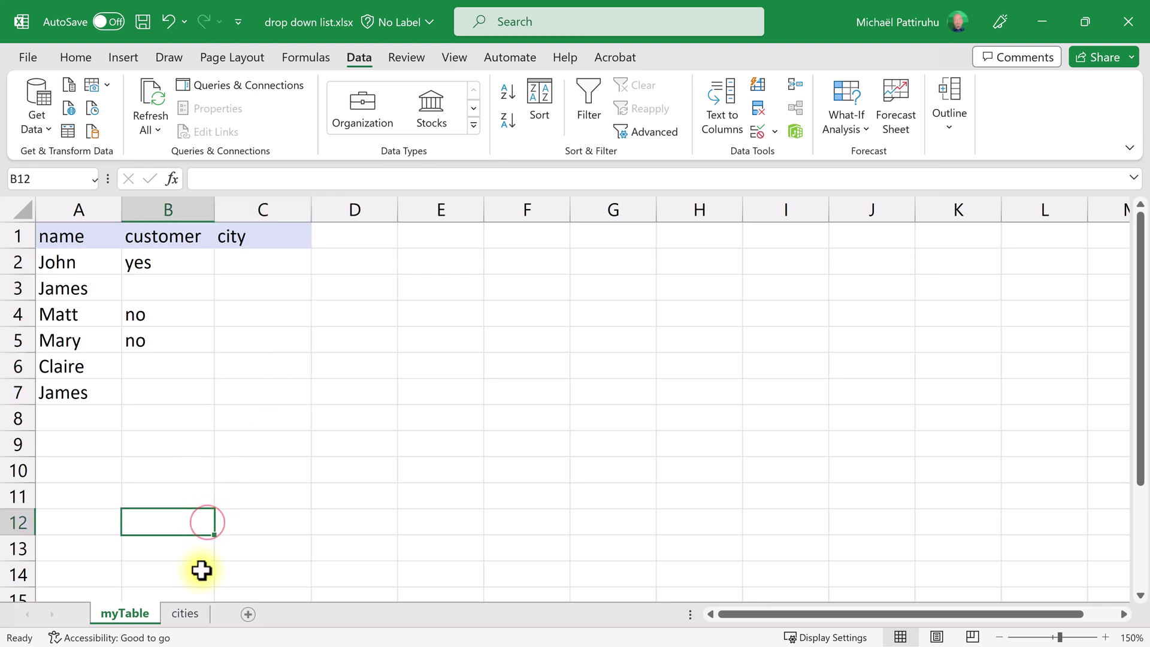
{"action": "left_click", "coordinate": [186, 613]}
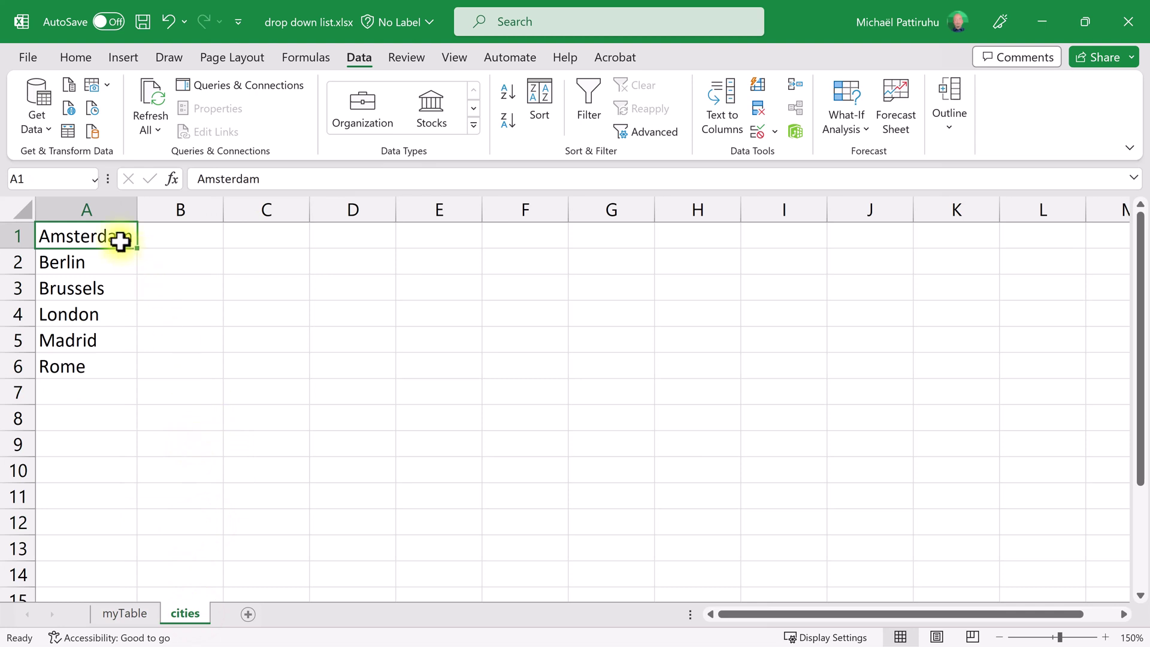
{"action": "left_click_drag", "start_coordinate": [117, 239], "coordinate": [101, 369]}
{"action": "left_click", "coordinate": [124, 612]}
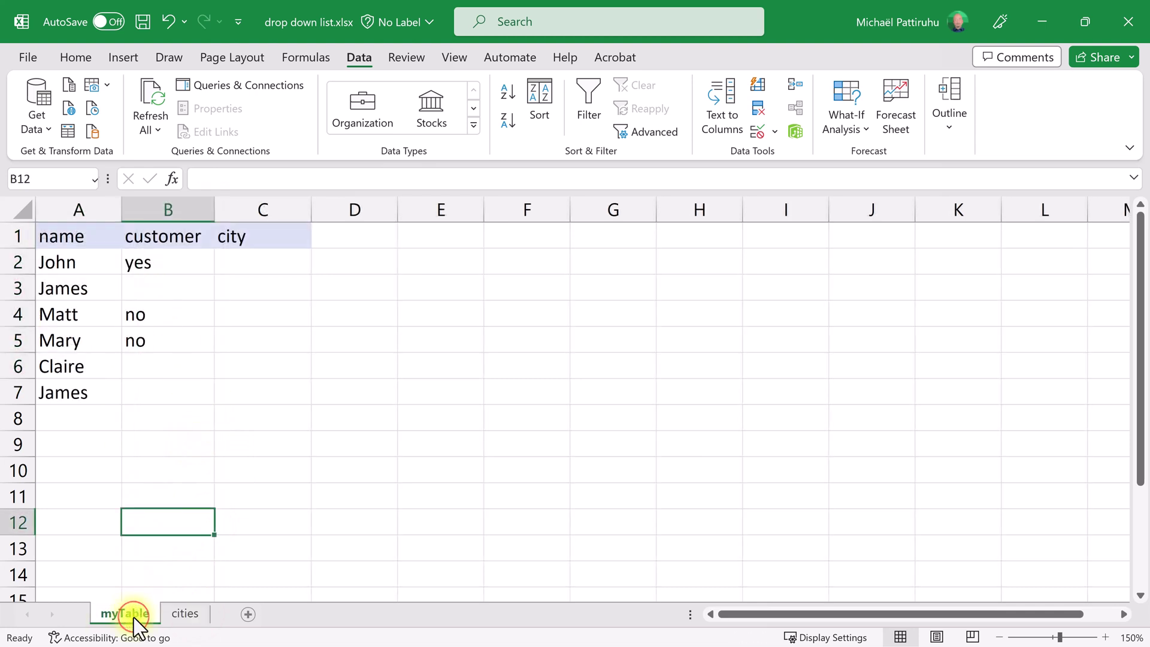
{"action": "left_click", "coordinate": [257, 261]}
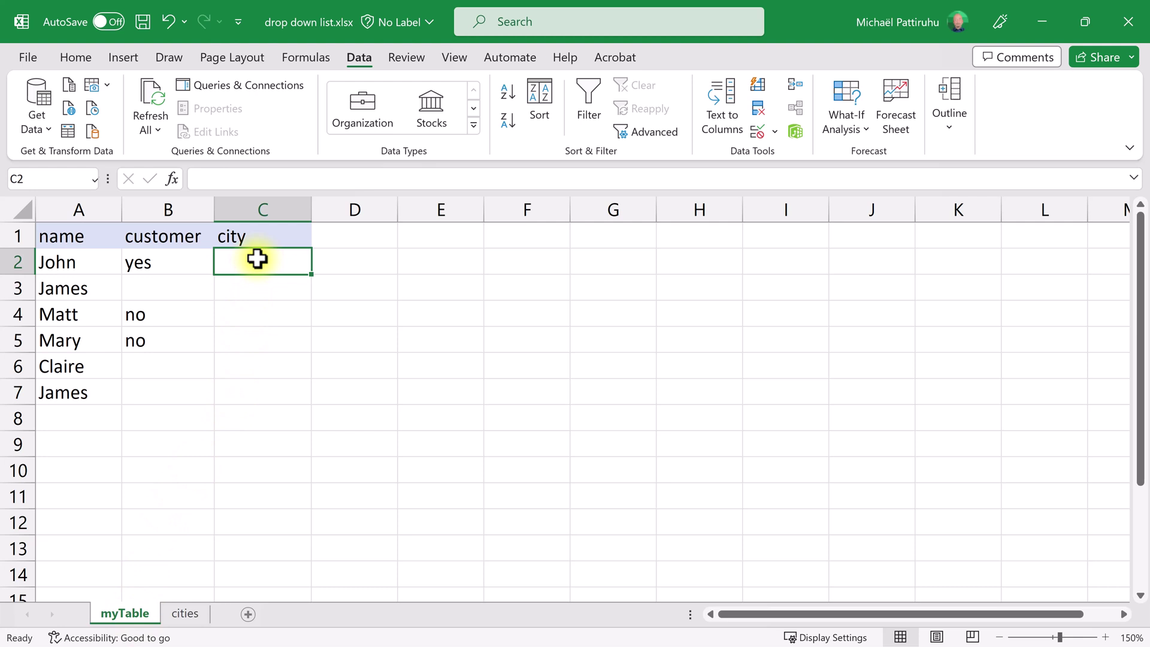
{"action": "left_click_drag", "start_coordinate": [258, 264], "coordinate": [252, 378]}
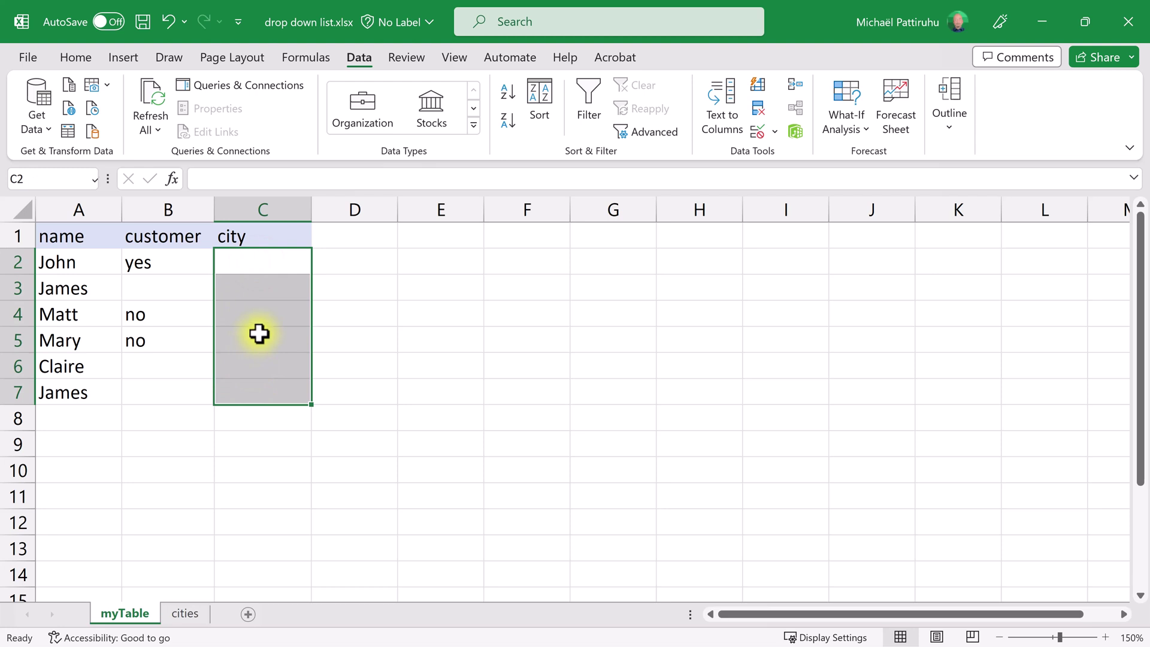
{"action": "left_click", "coordinate": [258, 267]}
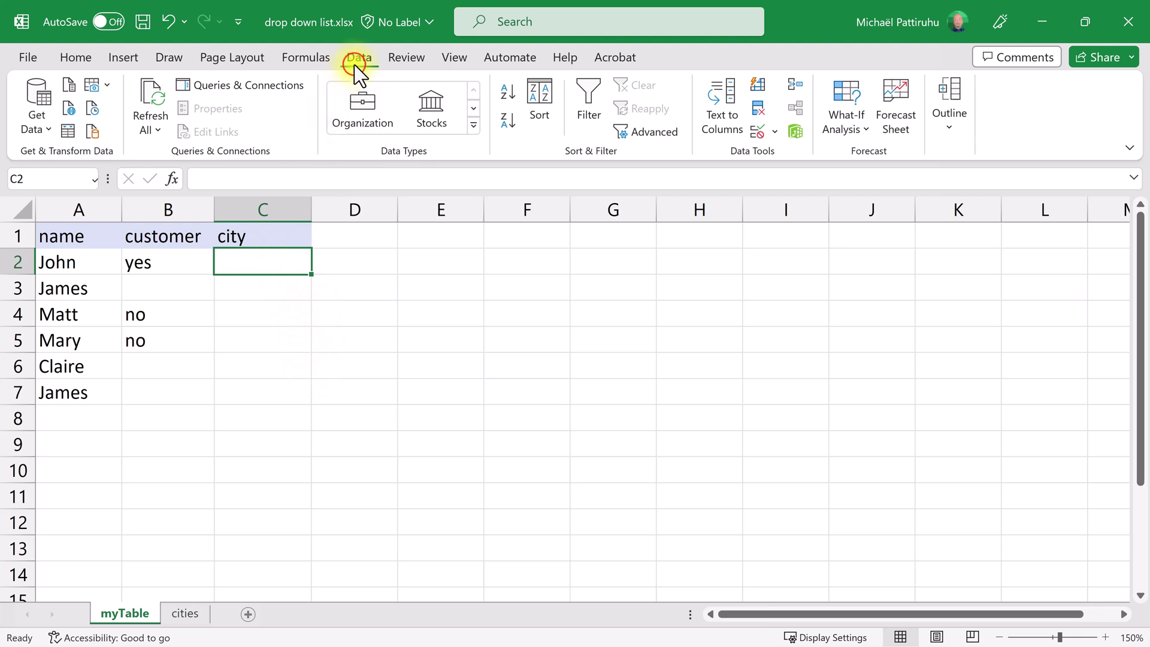
Step: Add a List validation to John's city cell, sourced from Amsterdam through Rome on the cities sheet
{"action": "left_click", "coordinate": [758, 131]}
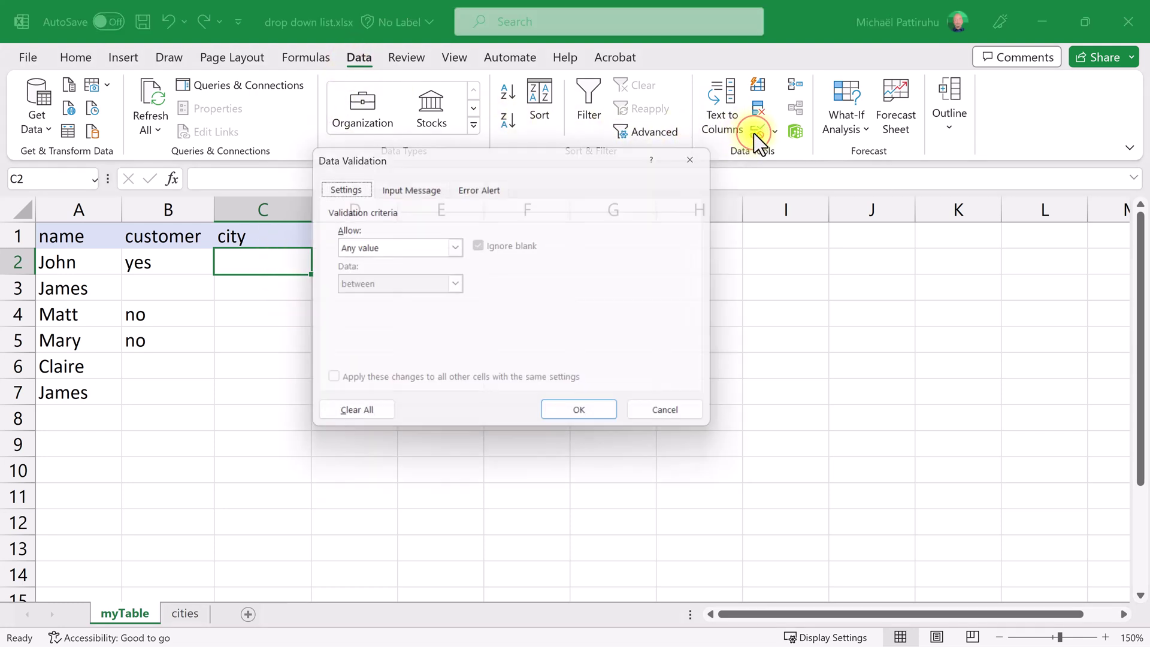
{"action": "left_click", "coordinate": [372, 252]}
{"action": "left_click", "coordinate": [372, 304]}
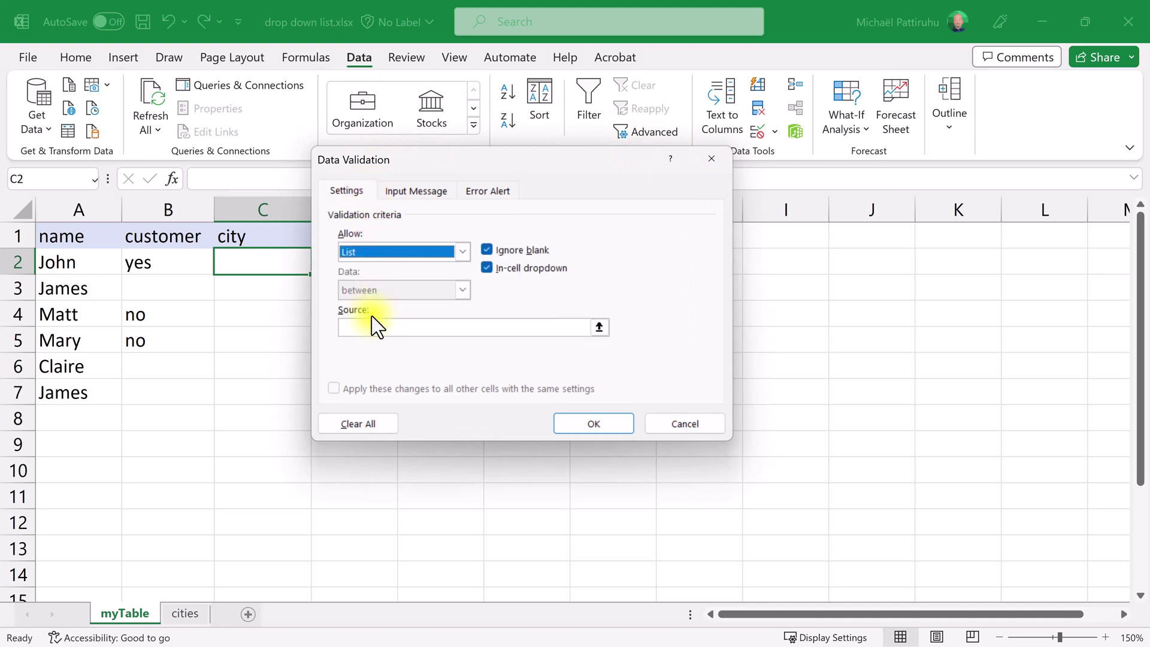
{"action": "left_click", "coordinate": [372, 327]}
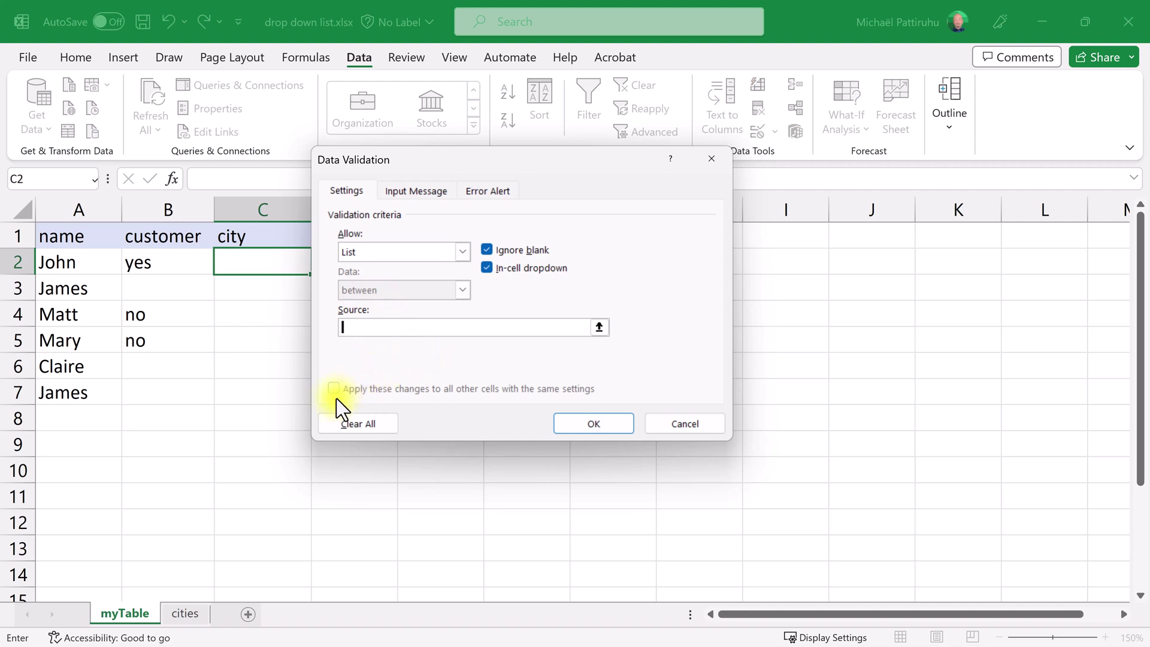
{"action": "left_click", "coordinate": [187, 612]}
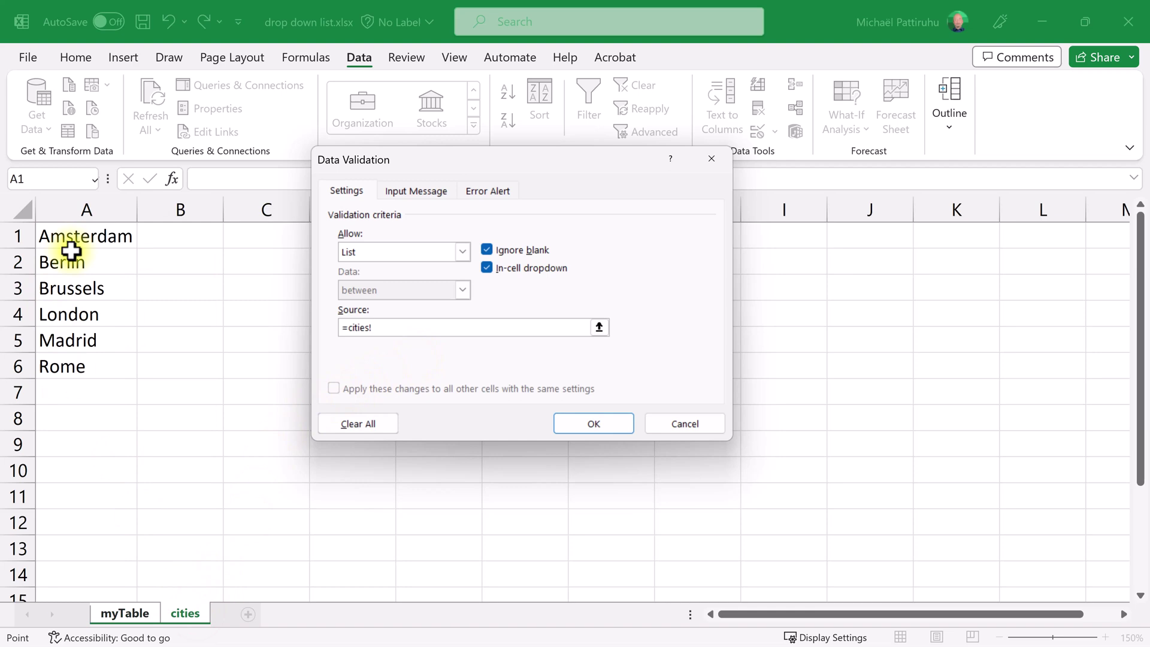
{"action": "left_click_drag", "start_coordinate": [85, 236], "coordinate": [85, 365]}
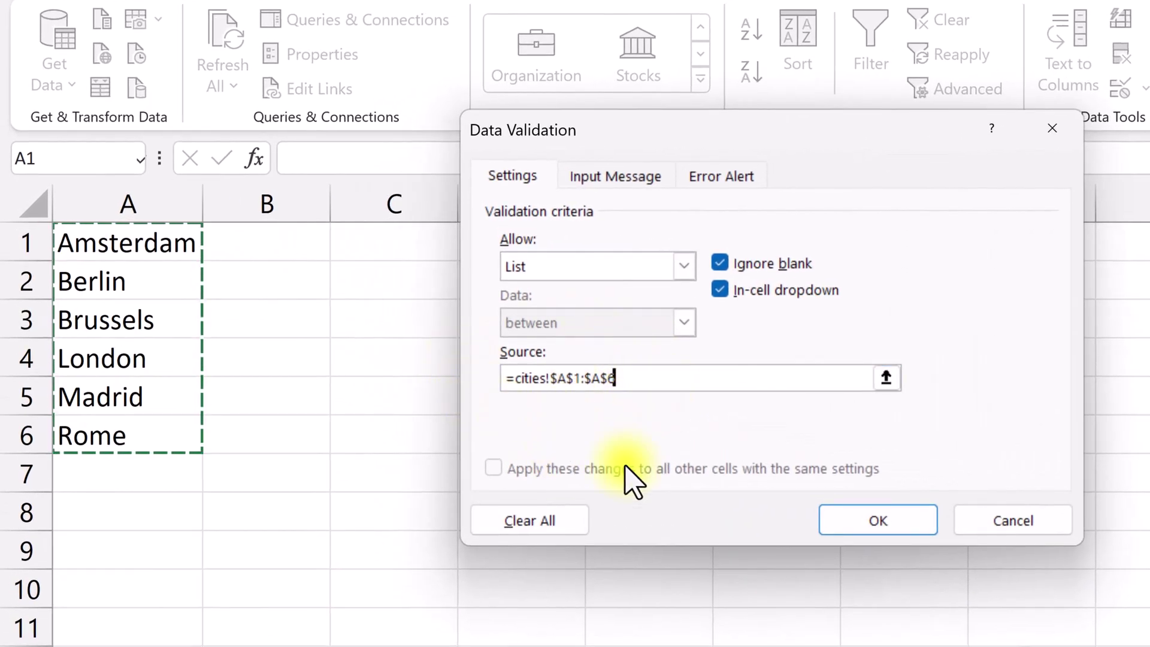
{"action": "left_click", "coordinate": [877, 520]}
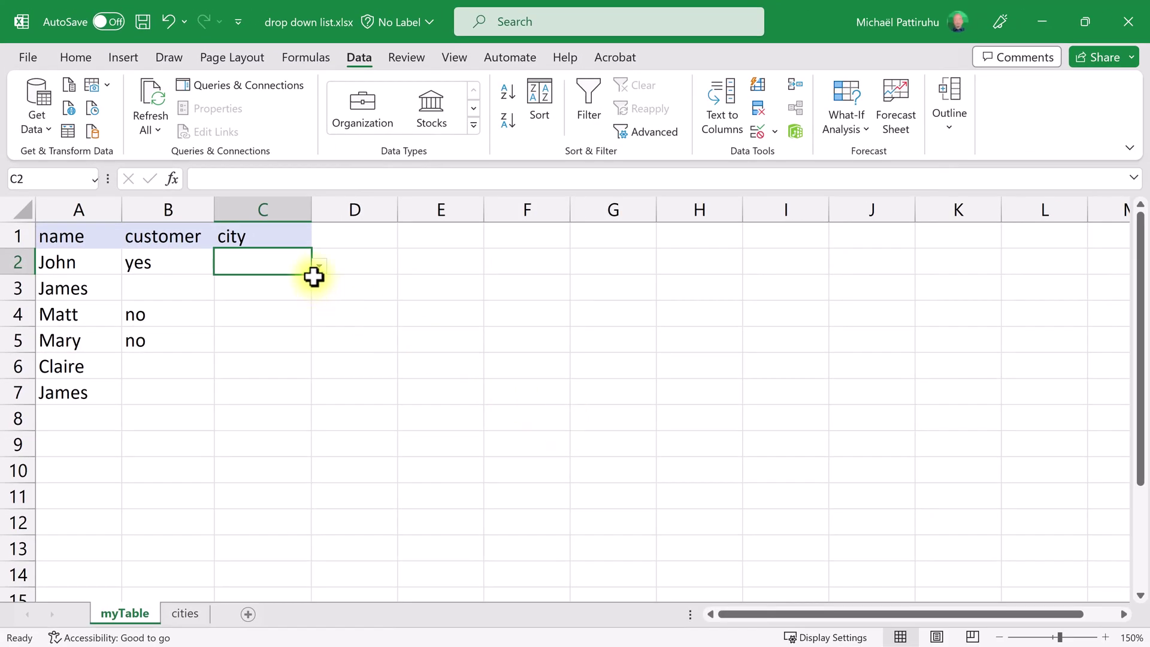
Step: Copy the city drop-down down to C7 and choose London for Mary in C5
{"action": "left_click_drag", "start_coordinate": [312, 275], "coordinate": [304, 405]}
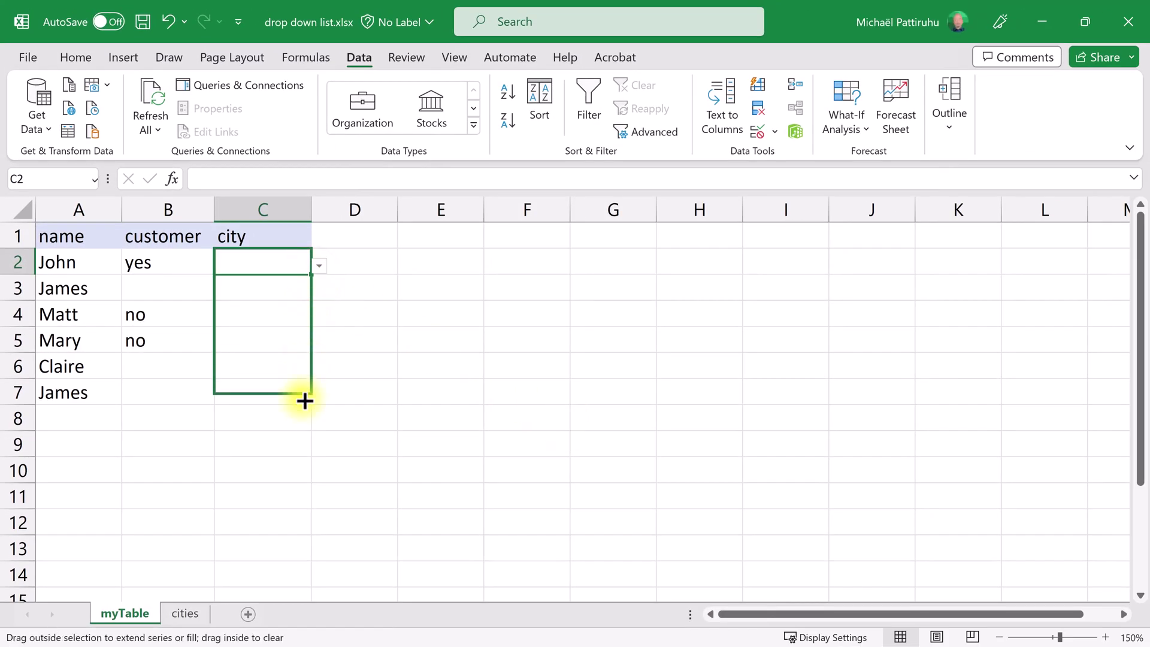
{"action": "left_click", "coordinate": [286, 341]}
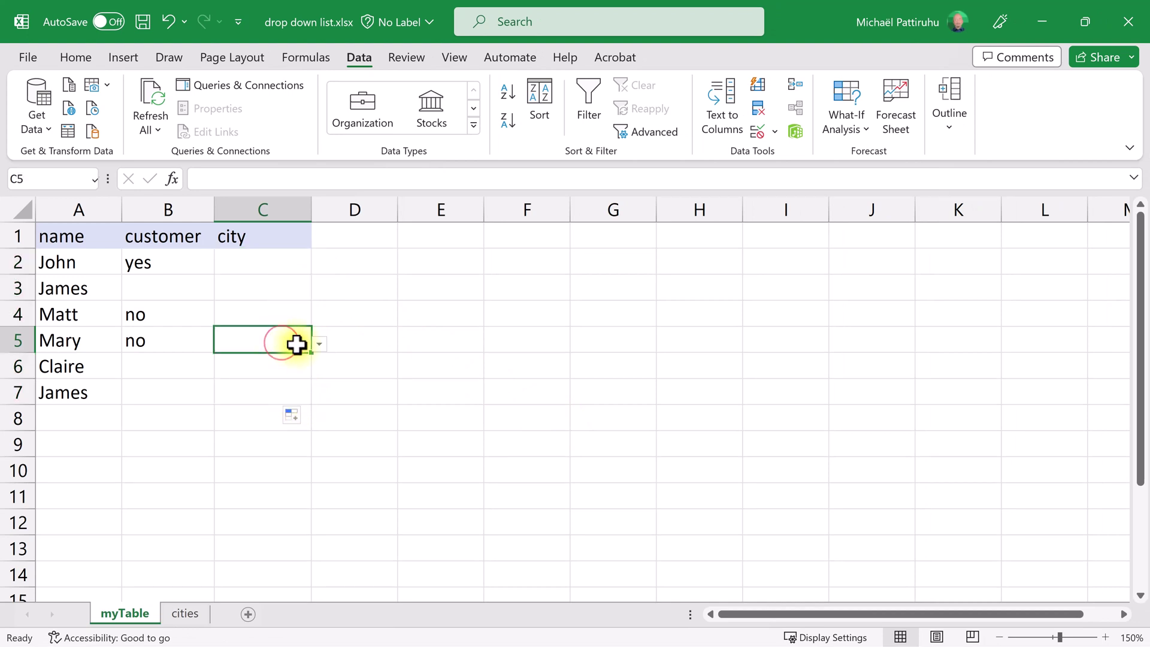
{"action": "left_click", "coordinate": [320, 344]}
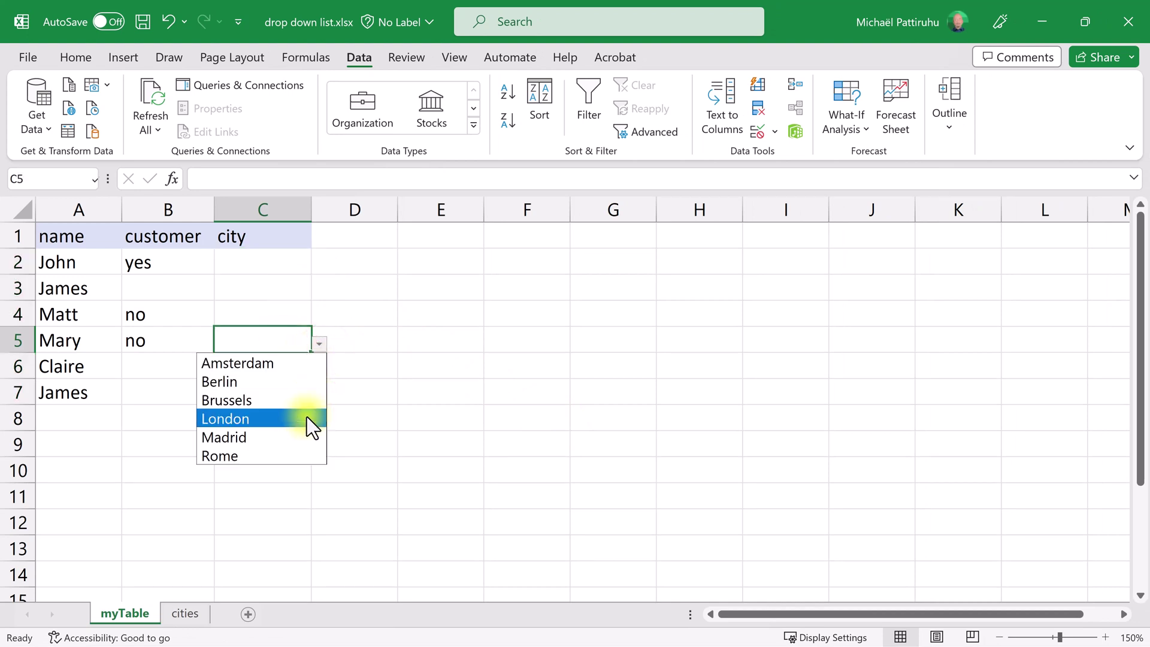
{"action": "left_click", "coordinate": [261, 417]}
Step: Choose Brussels for James in C3, then try entering New York in C6
{"action": "left_click", "coordinate": [270, 289]}
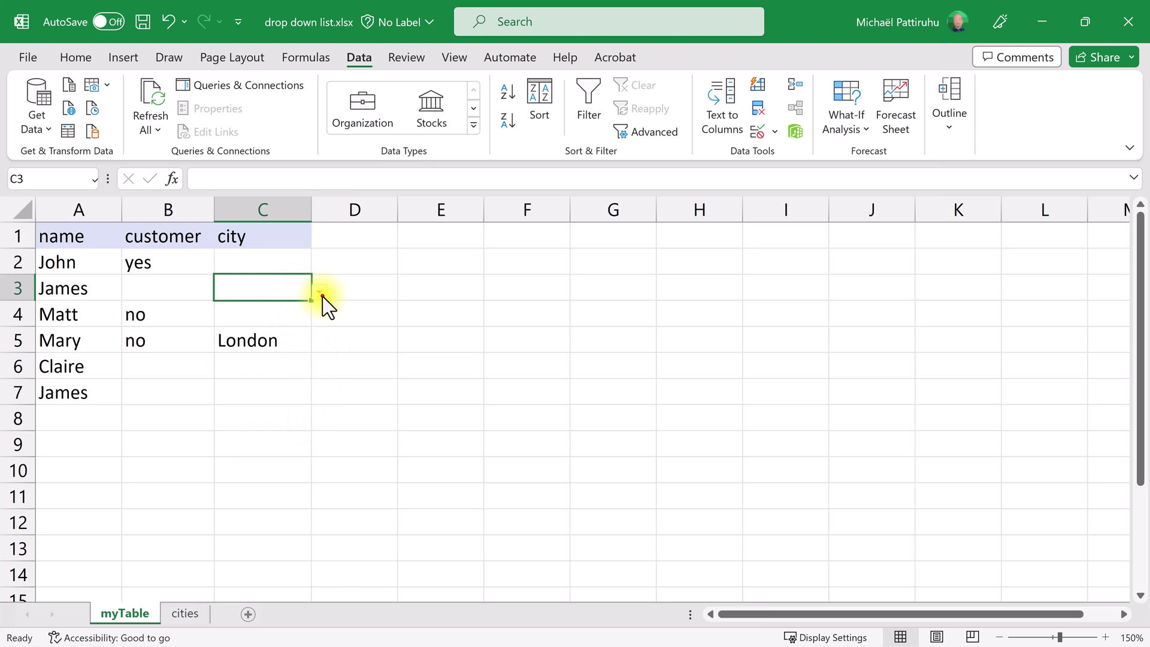
{"action": "left_click", "coordinate": [319, 292]}
{"action": "left_click", "coordinate": [261, 348]}
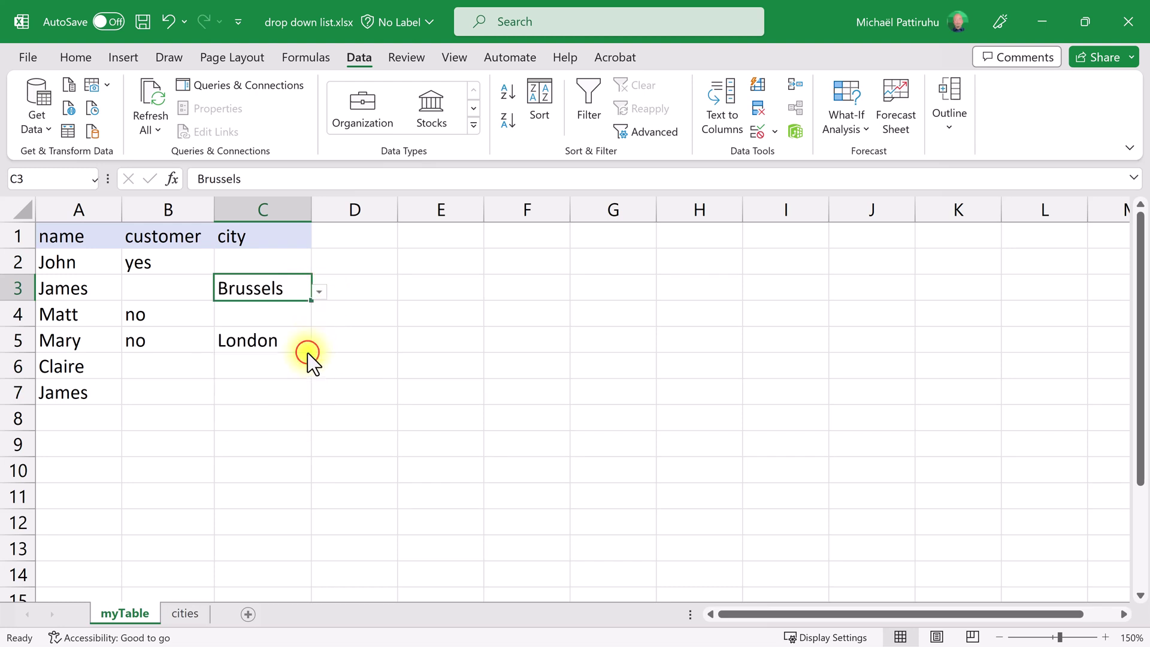
{"action": "left_click", "coordinate": [274, 367]}
{"action": "type", "text": "New"}
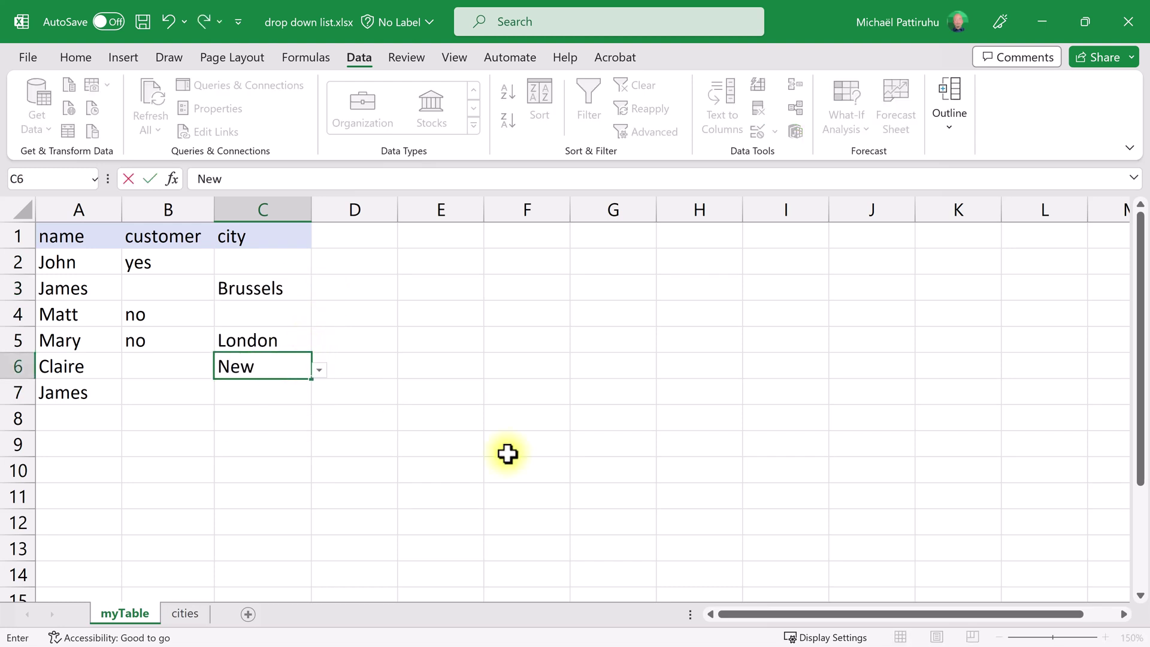
{"action": "key", "text": "Return"}
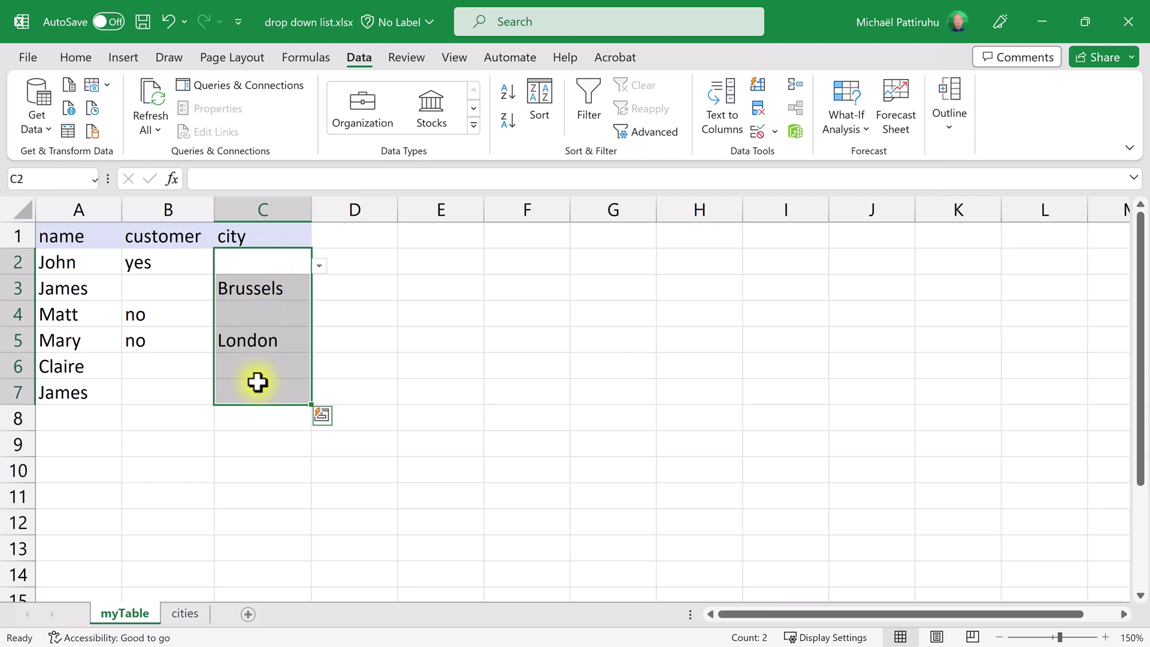
Step: Add New York below Rome in the cities sheet list
{"action": "left_click", "coordinate": [185, 613]}
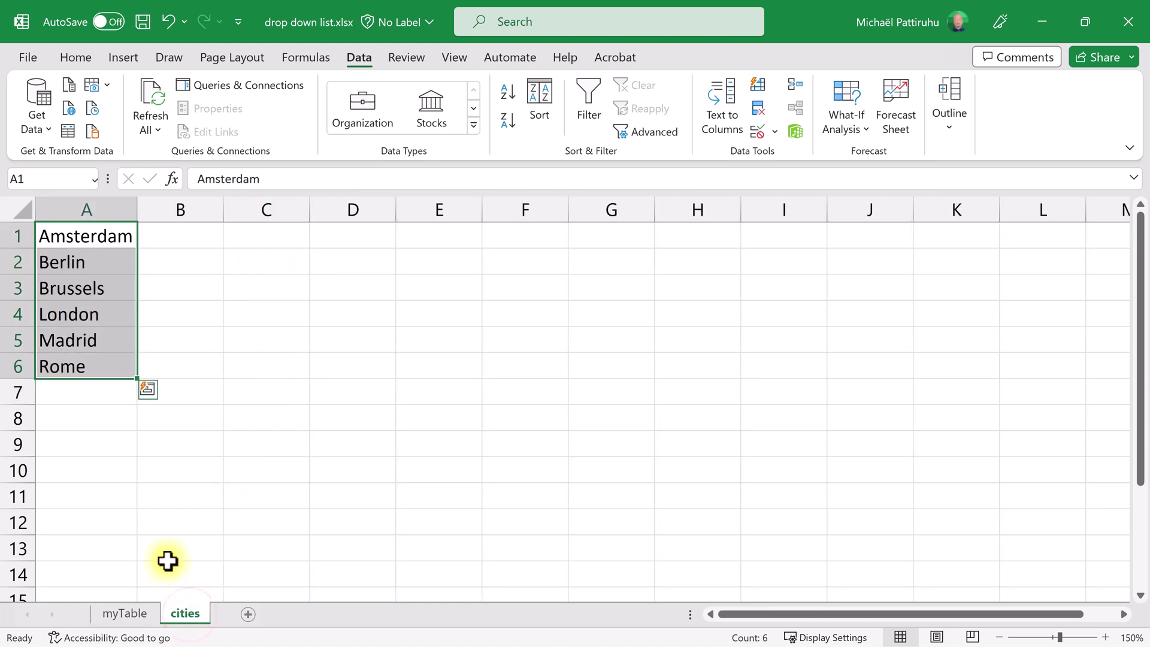
{"action": "left_click", "coordinate": [104, 395]}
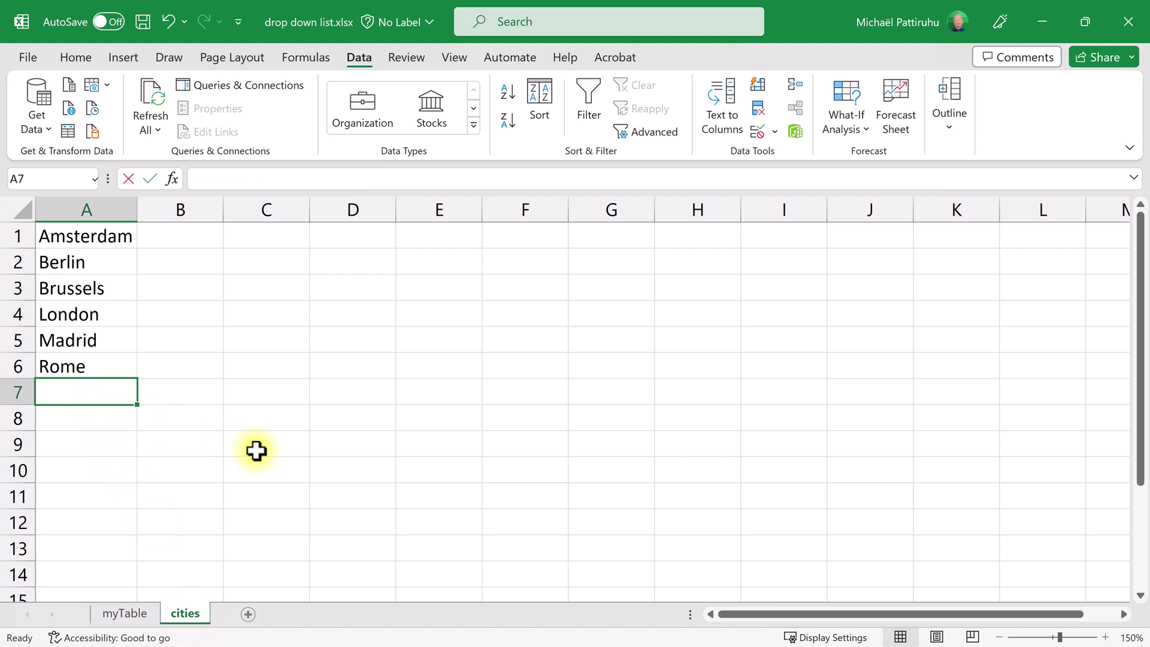
{"action": "type", "text": "New York"}
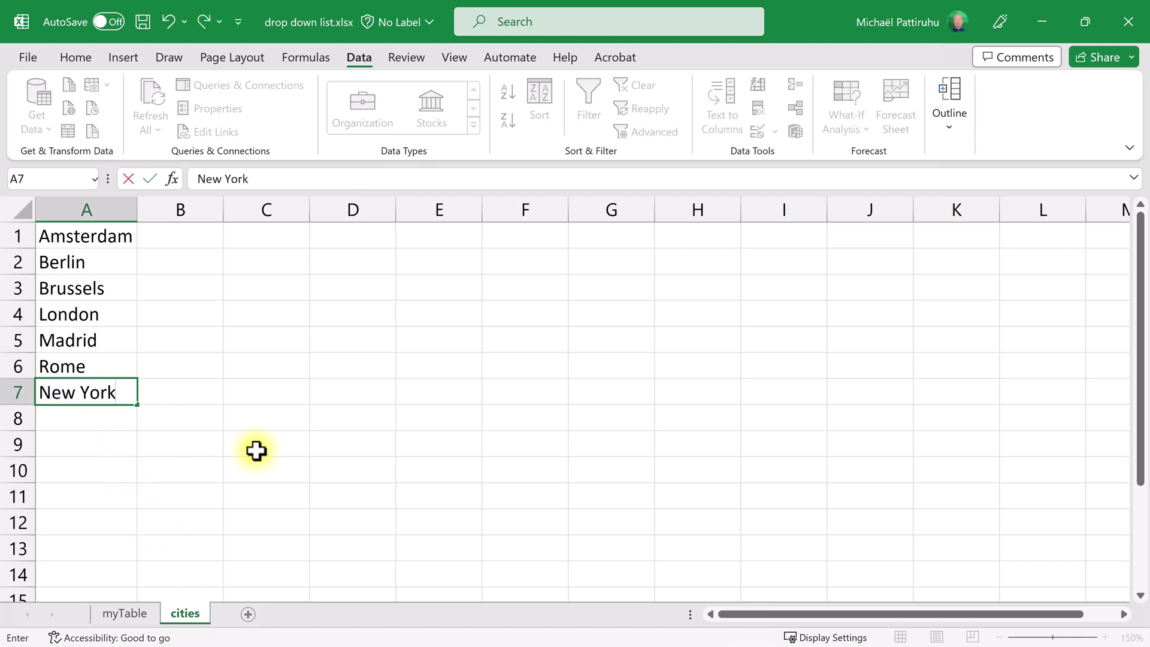
{"action": "key", "text": "Return"}
{"action": "left_click", "coordinate": [111, 394]}
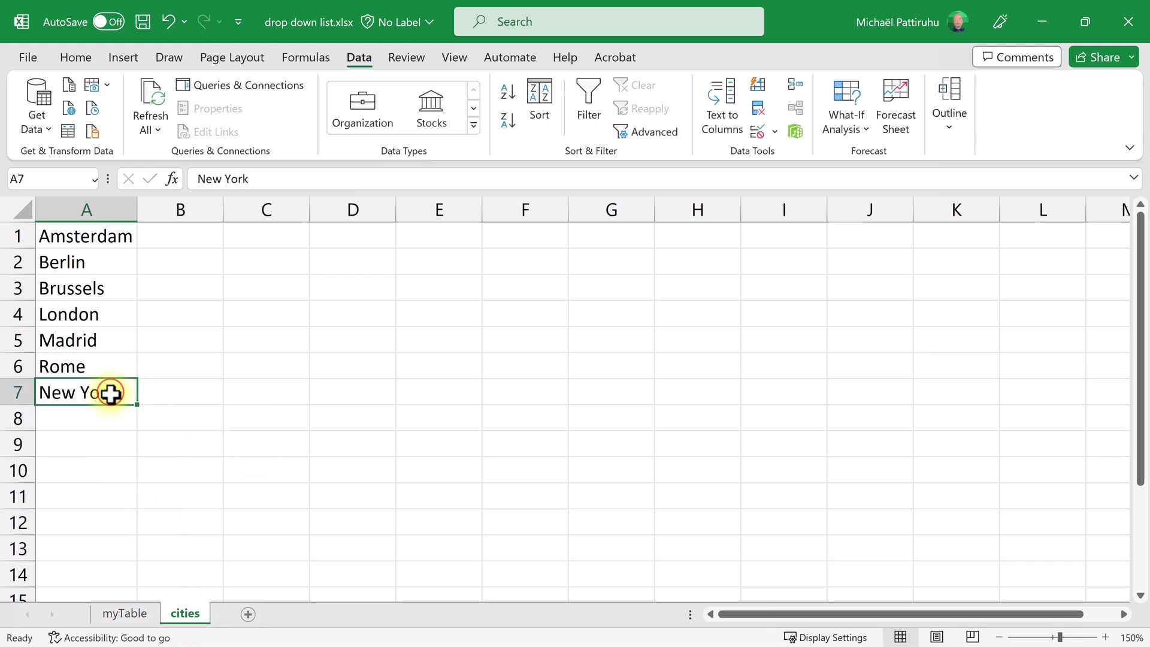
Step: Open Claire's C6 city drop-down on myTable to check its choices
{"action": "left_click", "coordinate": [125, 613]}
{"action": "left_click", "coordinate": [295, 363]}
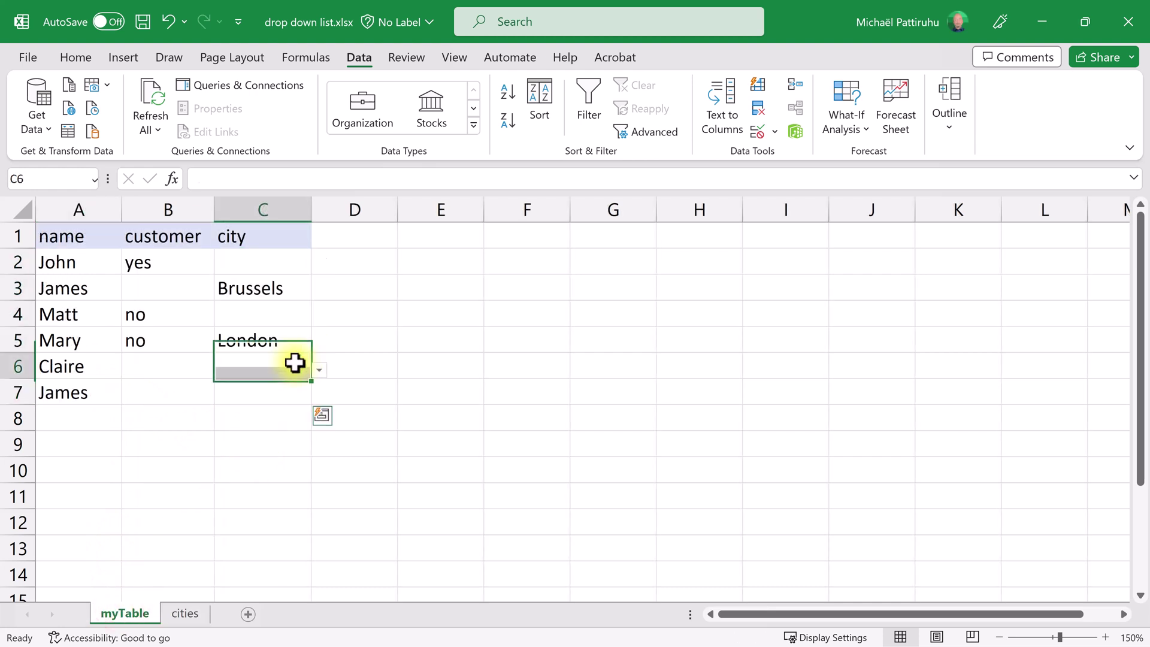
{"action": "left_click", "coordinate": [319, 370]}
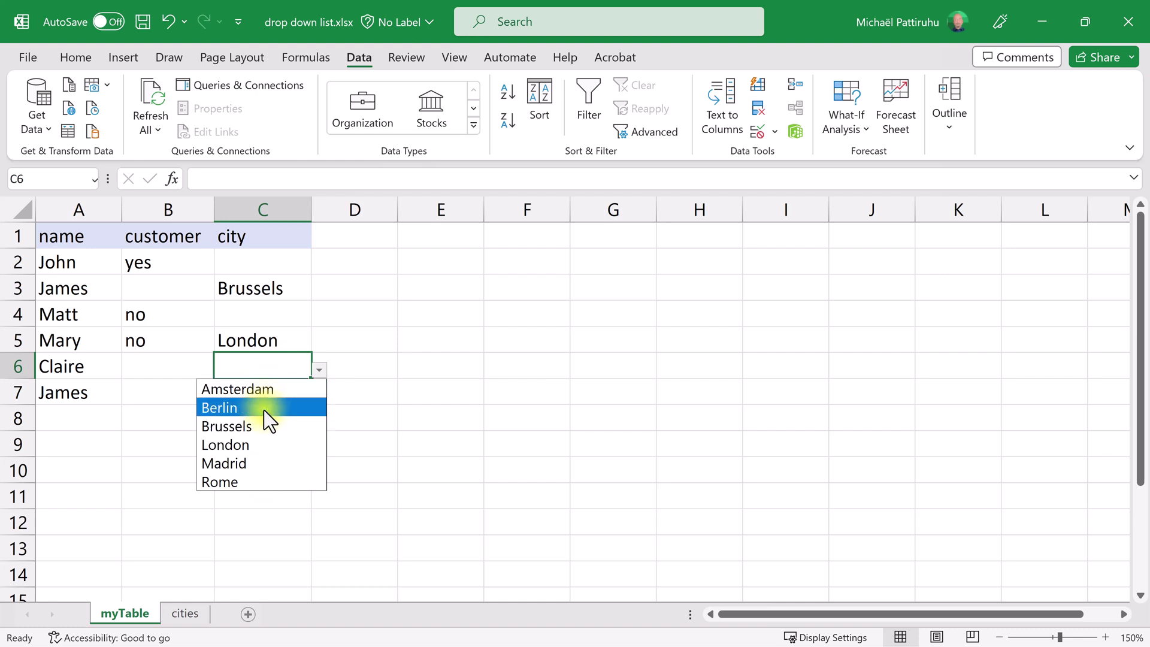
Step: Close the city list and Clear All on C2:C7, removing Brussels, London and the validation
{"action": "key", "text": "Escape"}
{"action": "key", "text": "Return"}
{"action": "left_click_drag", "start_coordinate": [262, 262], "coordinate": [262, 392]}
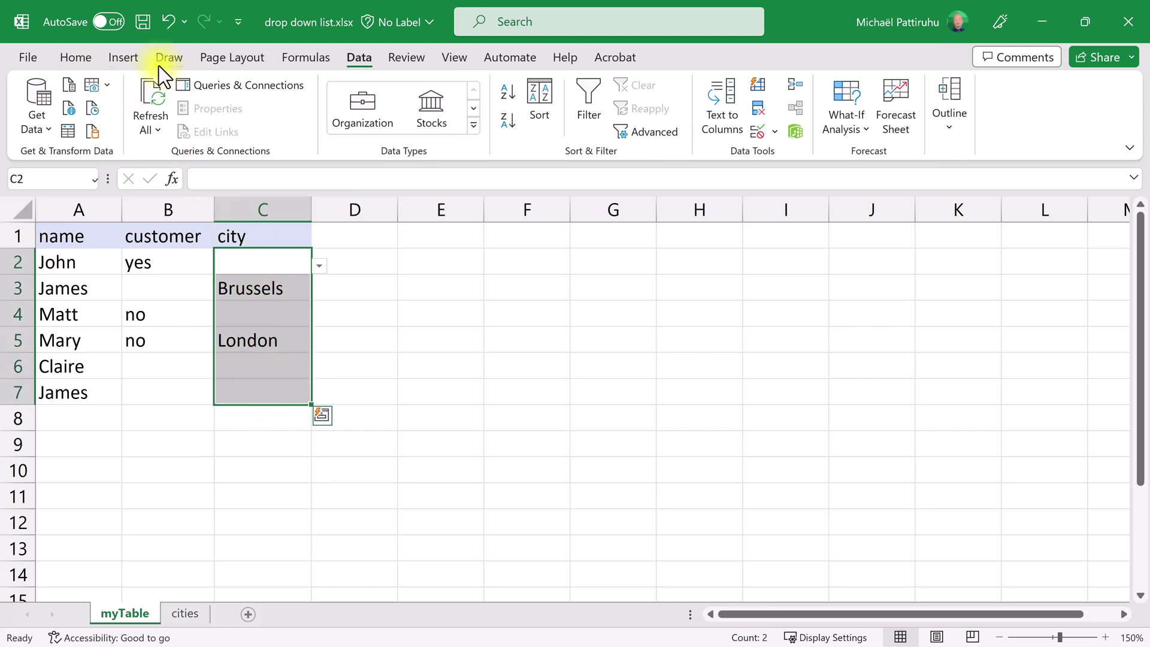
{"action": "left_click", "coordinate": [75, 57]}
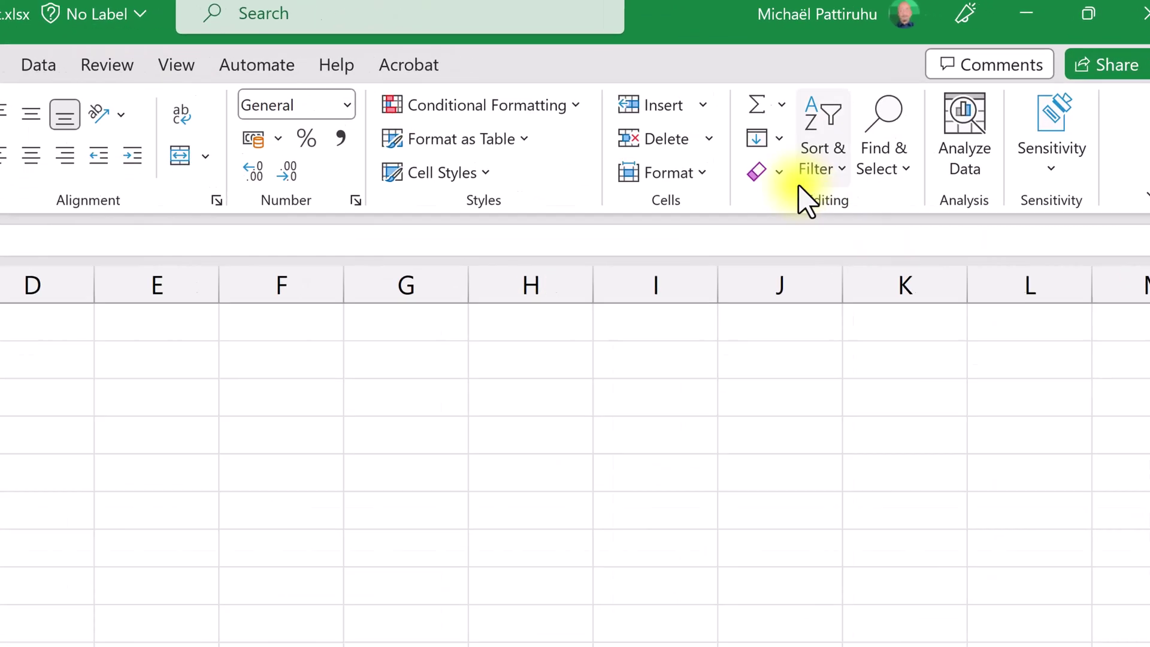
{"action": "left_click", "coordinate": [766, 171]}
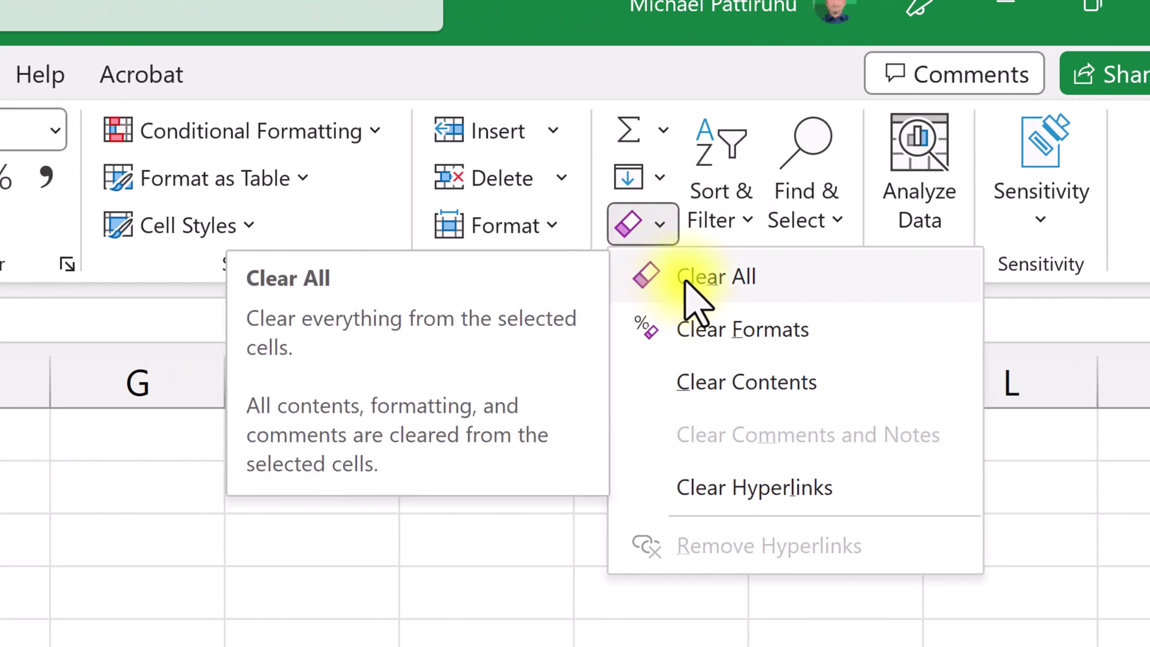
{"action": "left_click", "coordinate": [717, 277]}
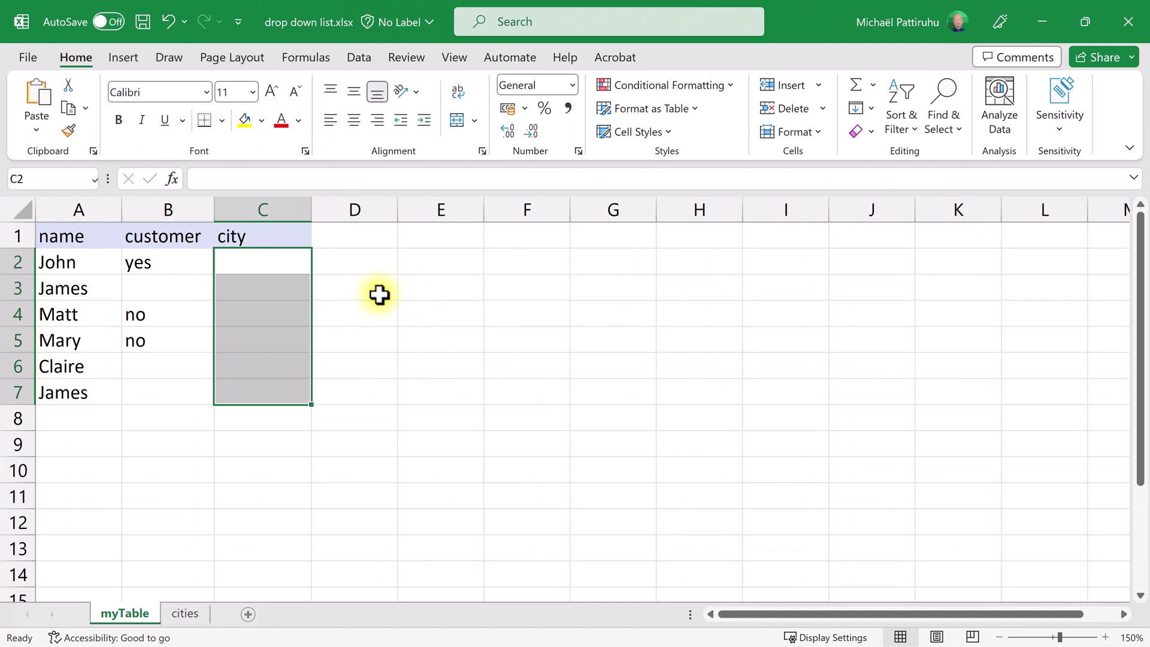
{"action": "left_click", "coordinate": [288, 265]}
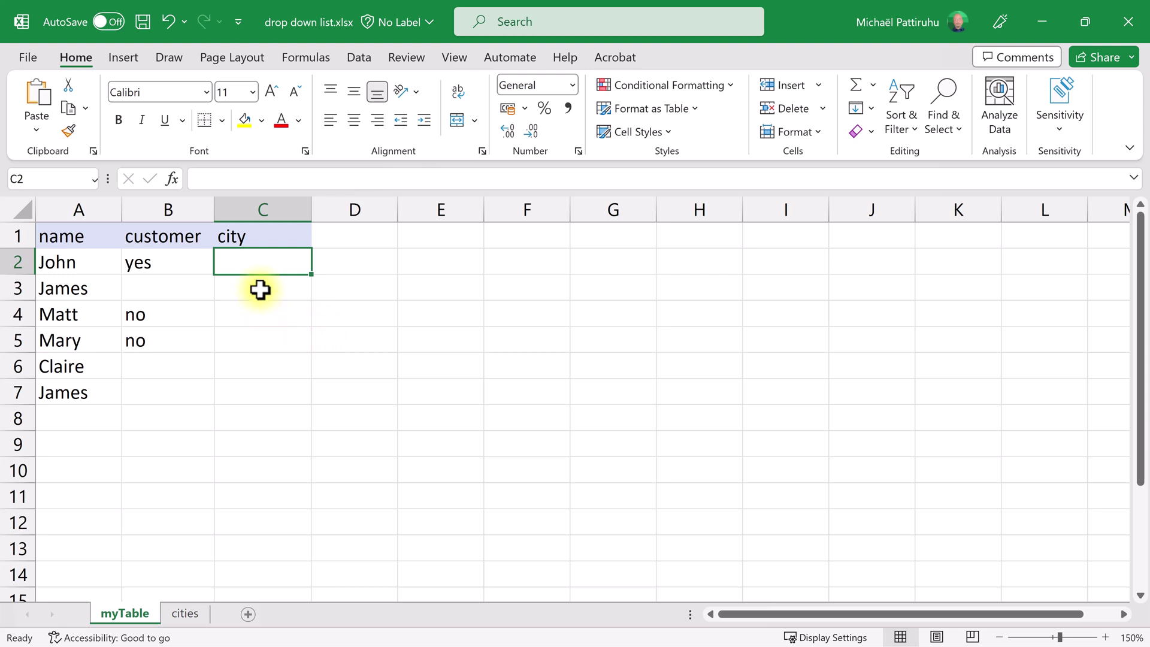
Step: Move Amsterdam through New York down one row, add header City in A1, and select A1:A8
{"action": "left_click", "coordinate": [185, 612]}
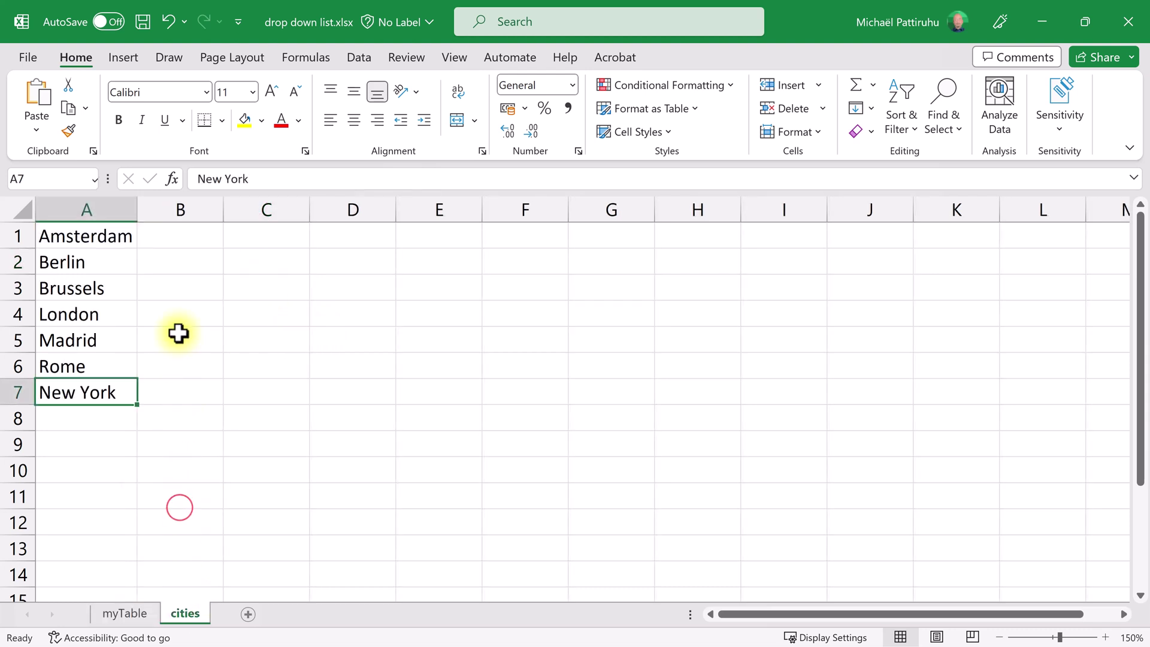
{"action": "left_click_drag", "start_coordinate": [86, 236], "coordinate": [88, 393]}
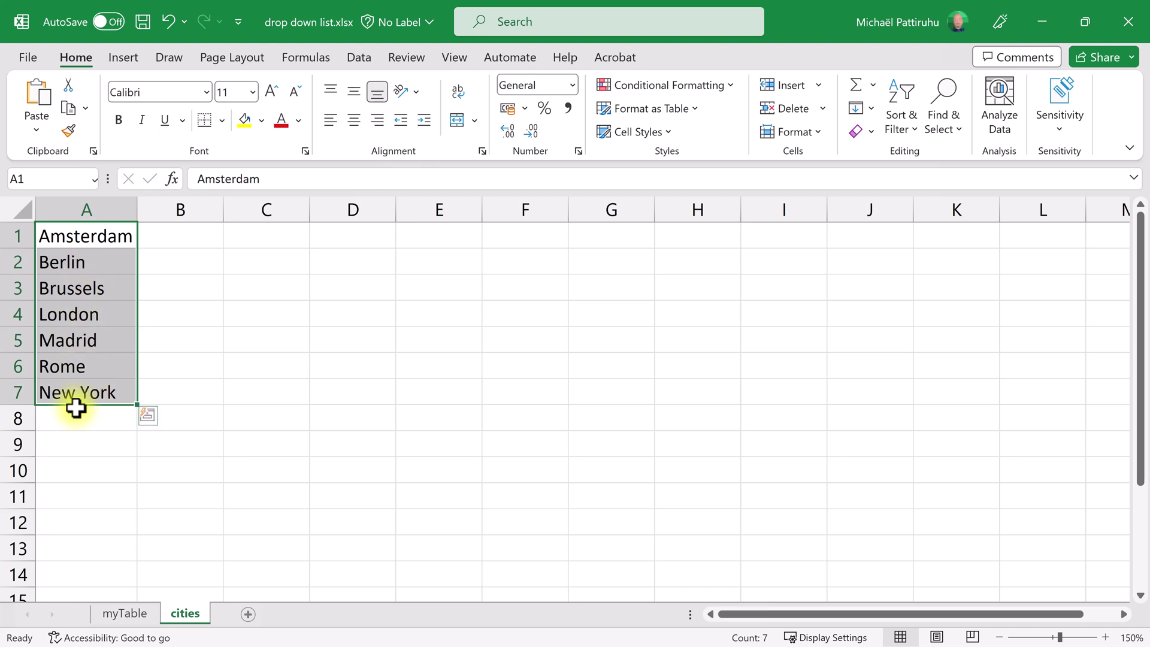
{"action": "left_click_drag", "start_coordinate": [80, 403], "coordinate": [78, 418]}
{"action": "left_click", "coordinate": [86, 235]}
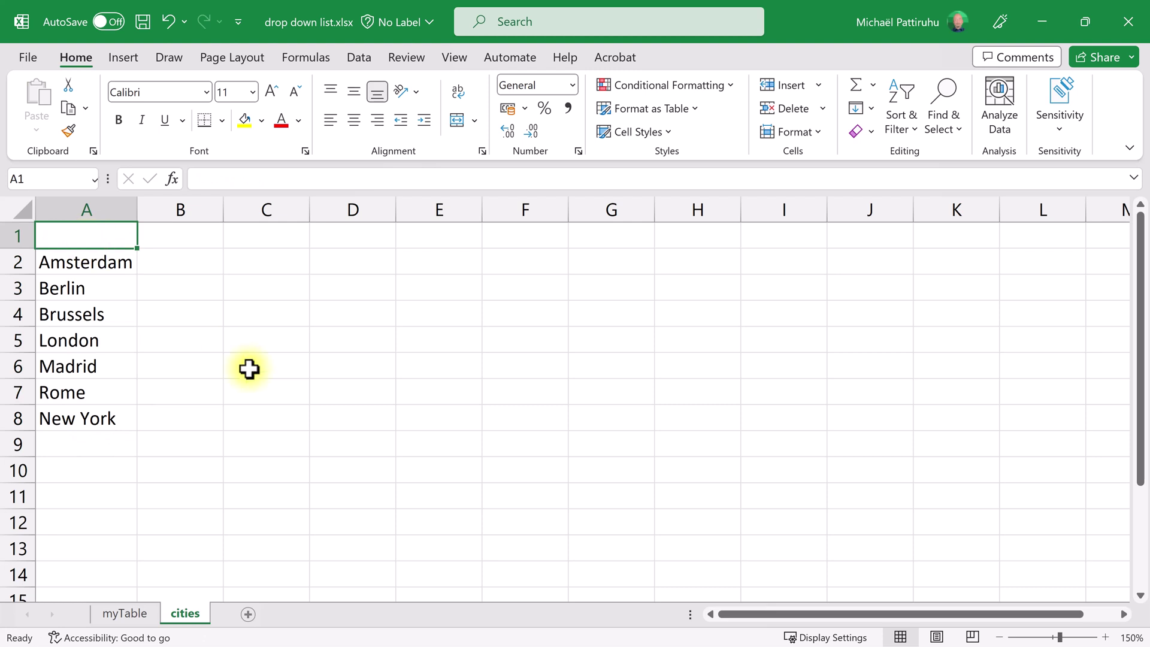
{"action": "type", "text": "City"}
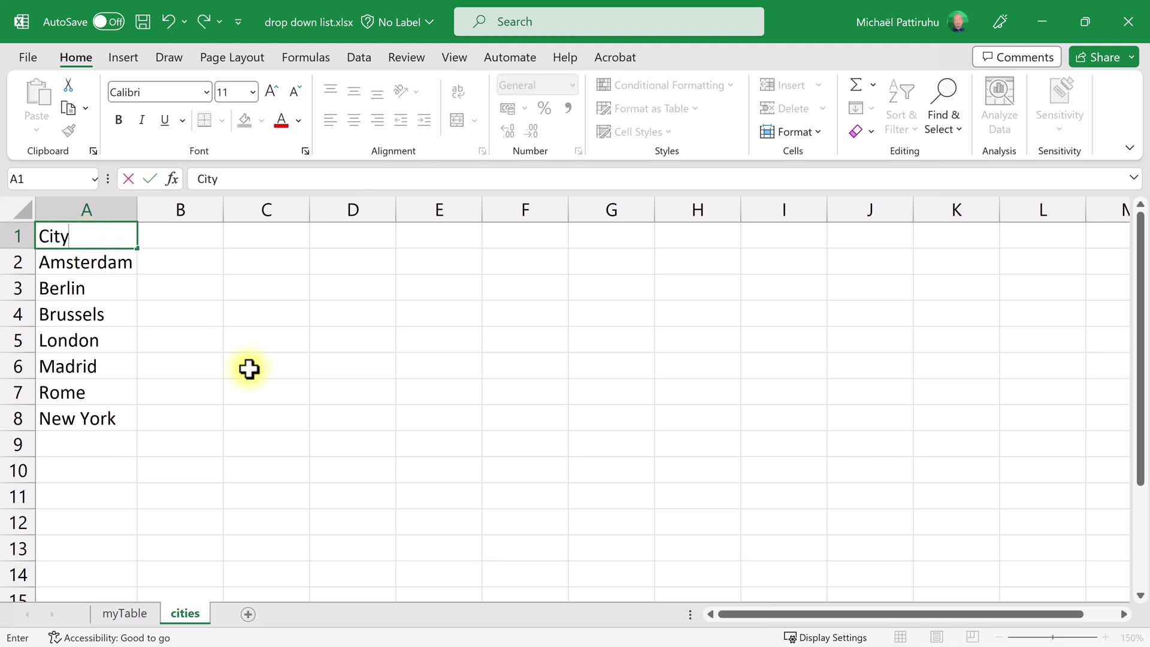
{"action": "key", "text": "Return"}
{"action": "left_click_drag", "start_coordinate": [87, 236], "coordinate": [97, 418]}
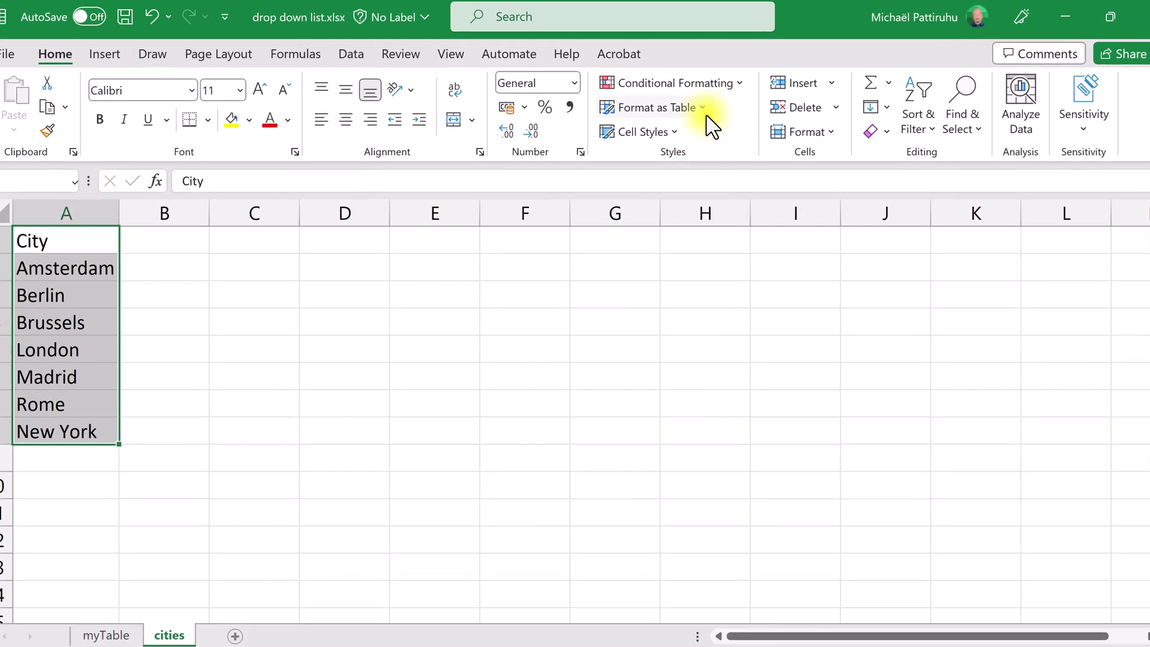
{"action": "left_click", "coordinate": [666, 107]}
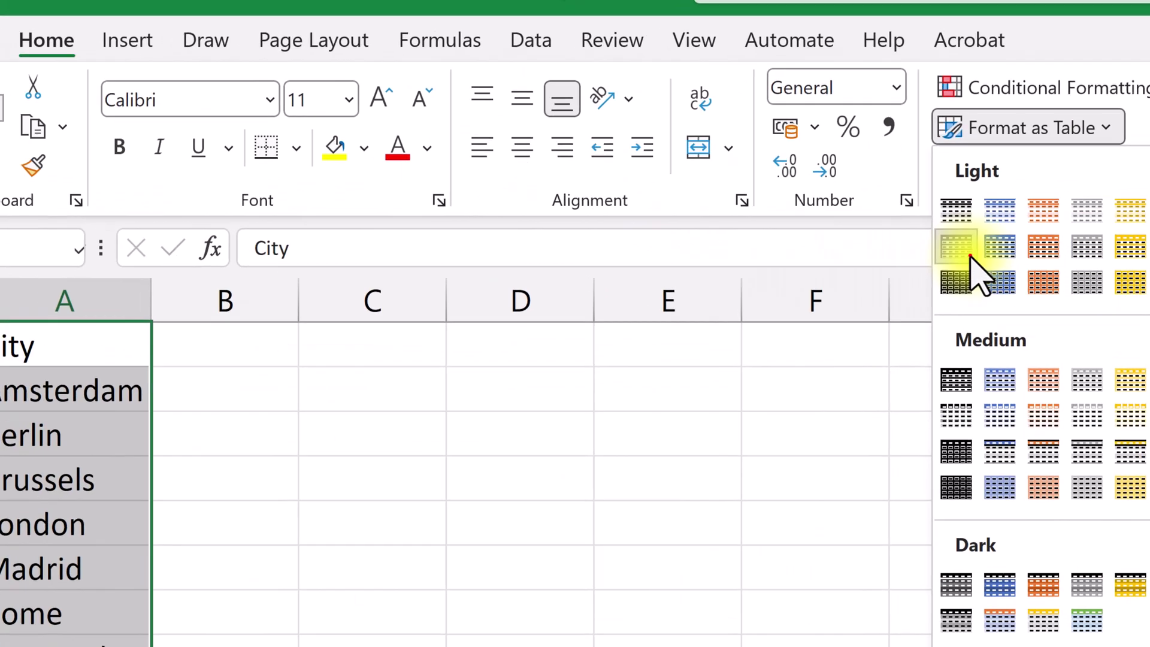
{"action": "left_click", "coordinate": [679, 198]}
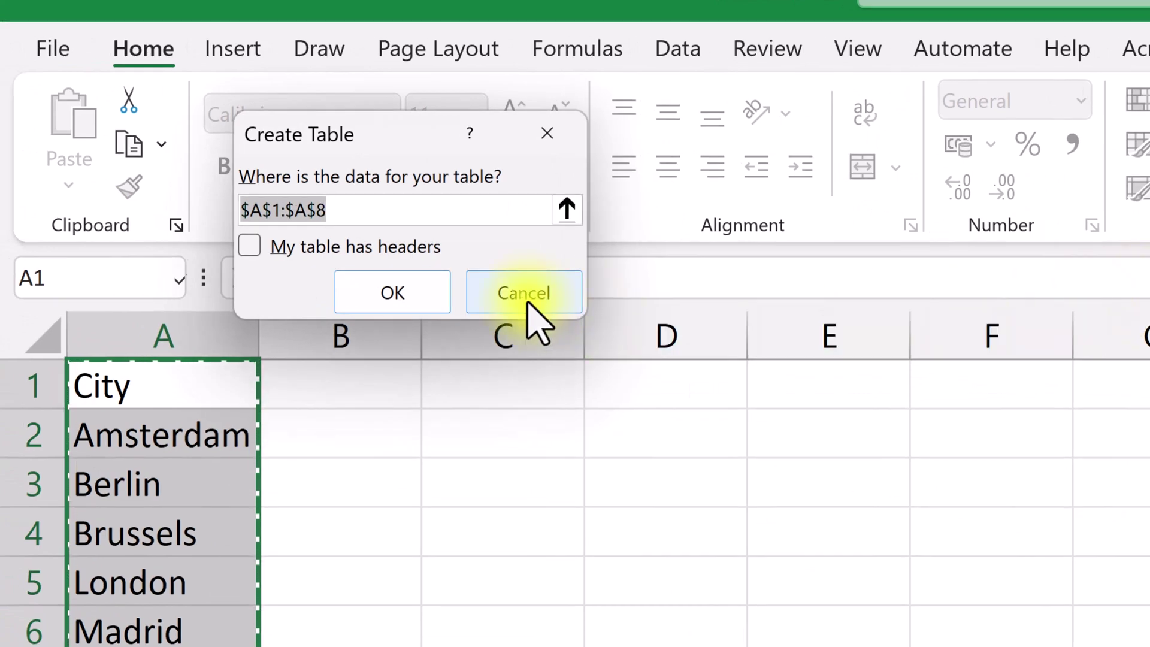
{"action": "left_click", "coordinate": [249, 247]}
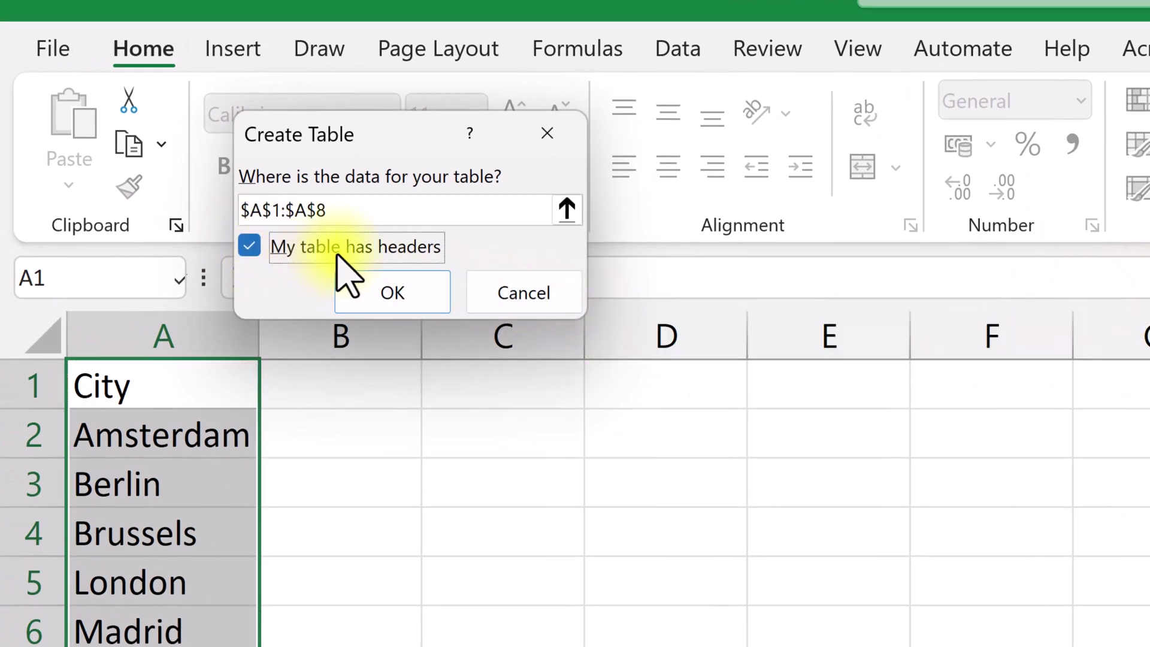
{"action": "left_click", "coordinate": [392, 293]}
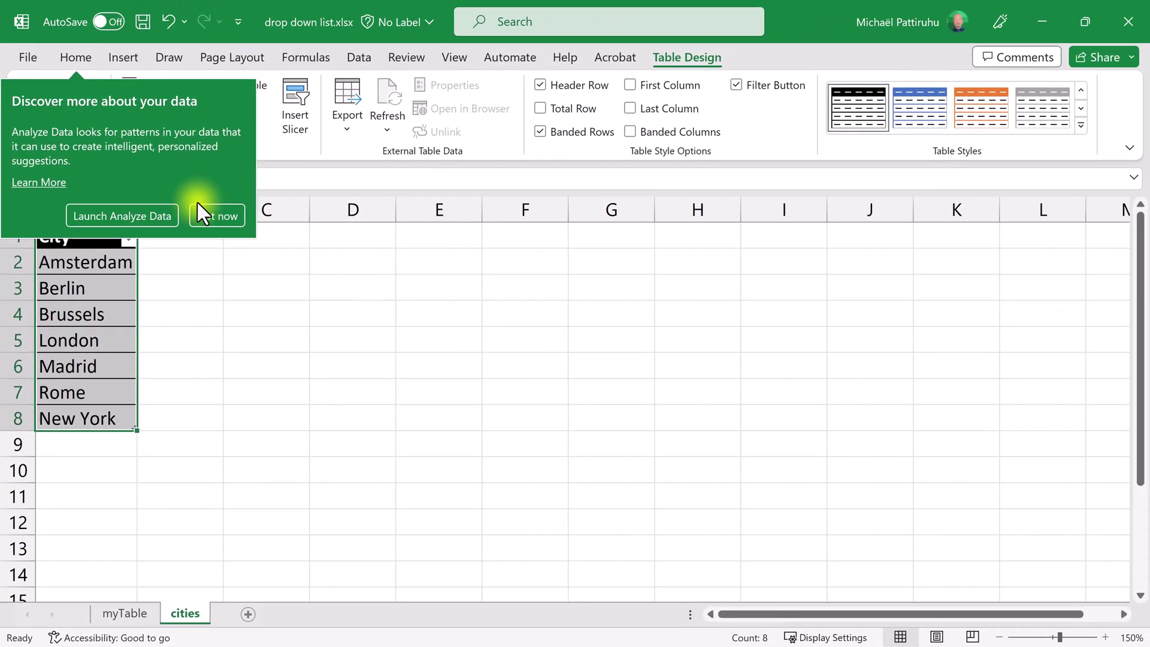
{"action": "left_click", "coordinate": [216, 217]}
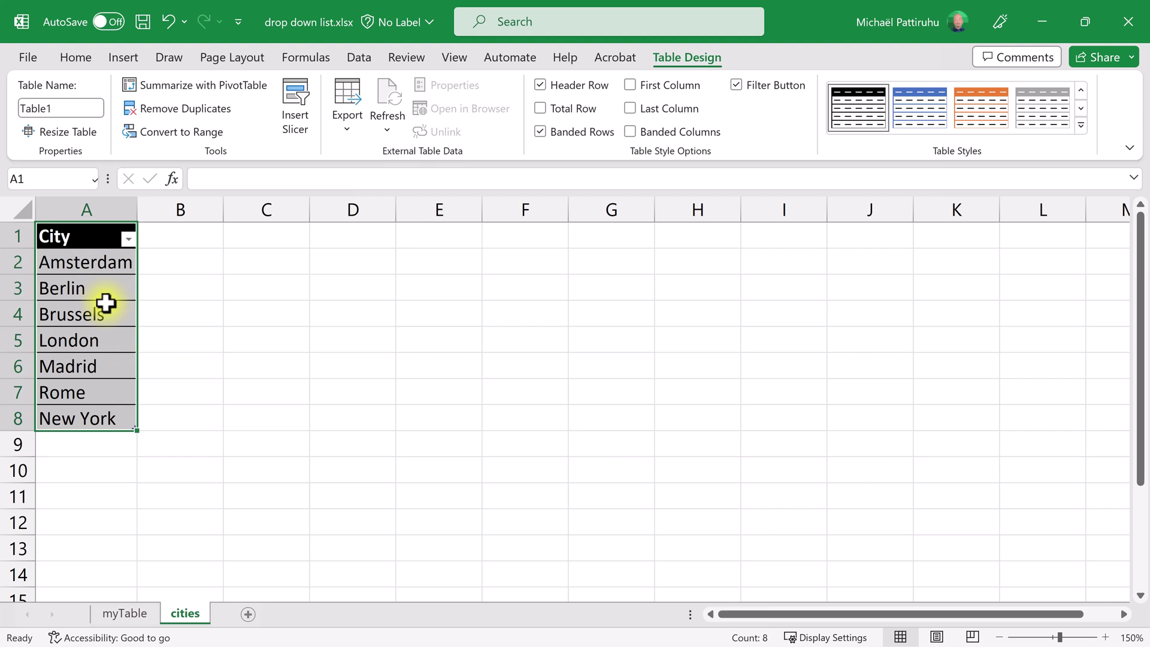
{"action": "left_click", "coordinate": [61, 108]}
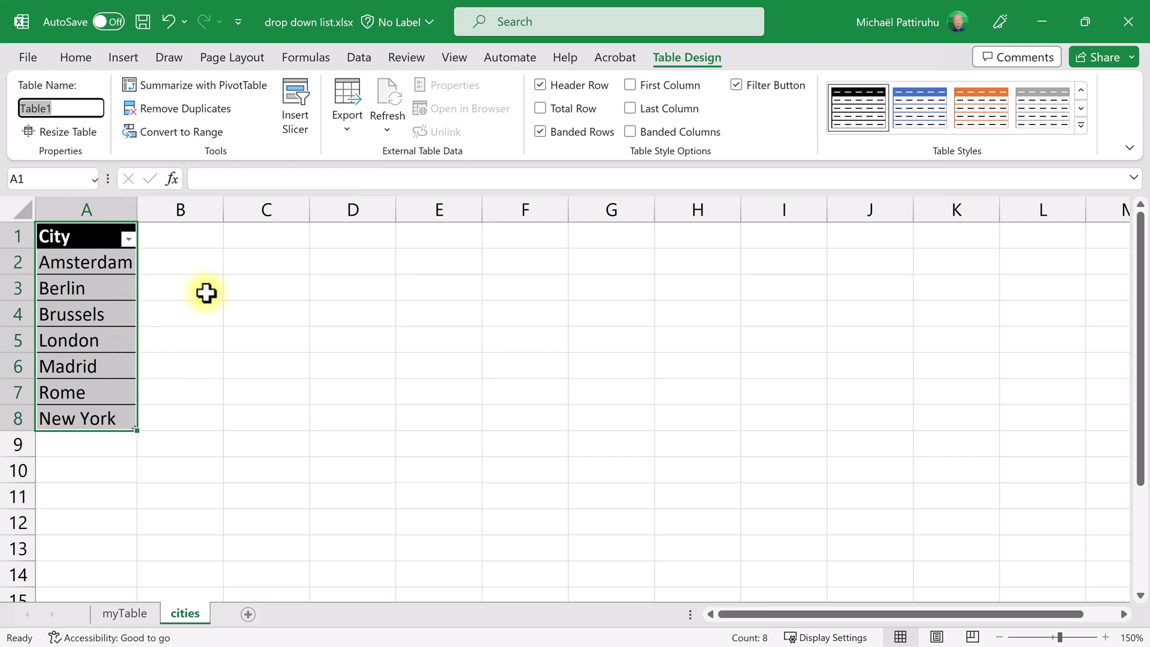
Step: Start a new defined name, replacing the suggested name City with CityList
{"action": "left_click", "coordinate": [305, 57]}
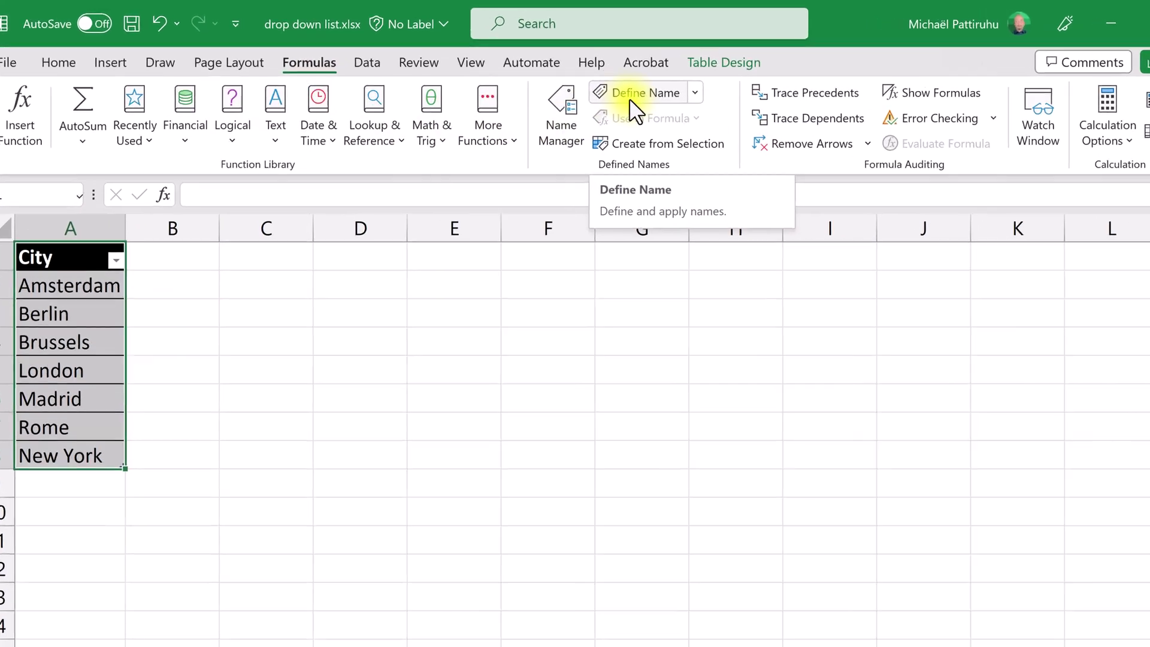
{"action": "left_click", "coordinate": [600, 92]}
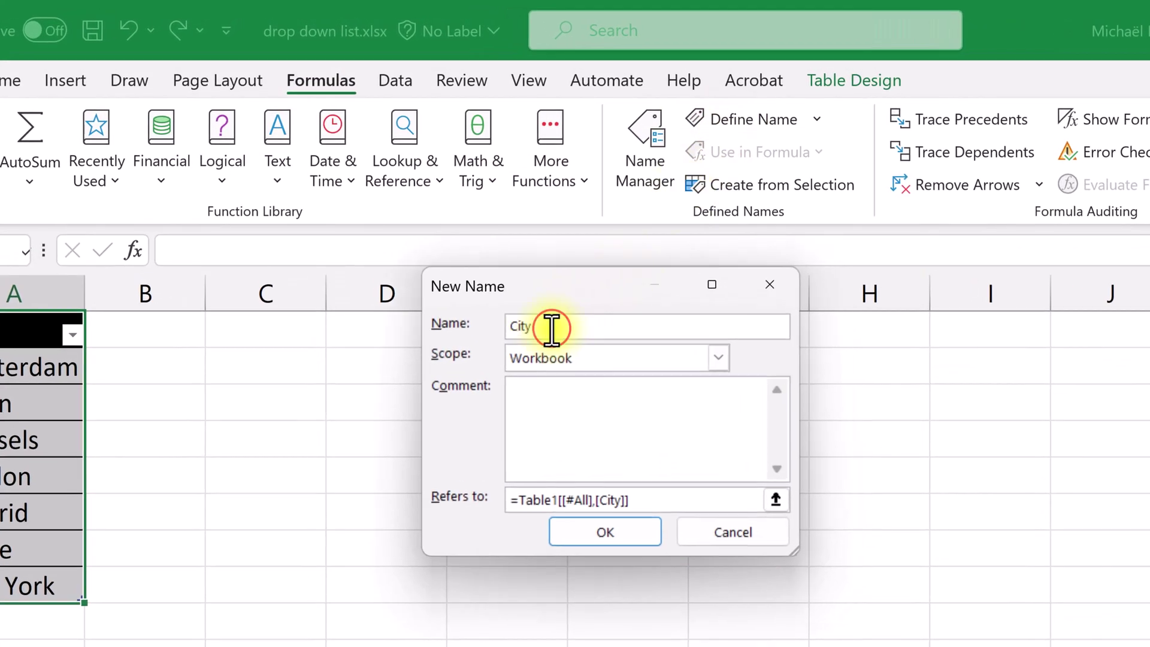
{"action": "left_click", "coordinate": [552, 329]}
{"action": "key", "text": "BackSpace"}
{"action": "key", "text": "BackSpace"}
{"action": "key", "text": "BackSpace"}
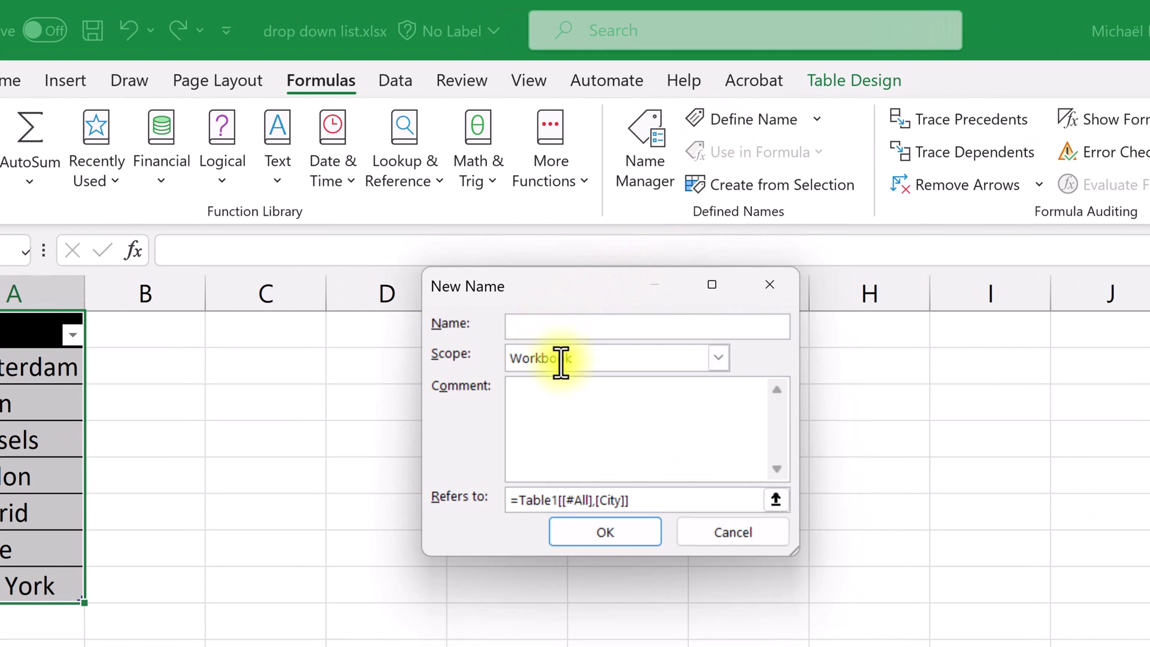
{"action": "type", "text": "CityLis"}
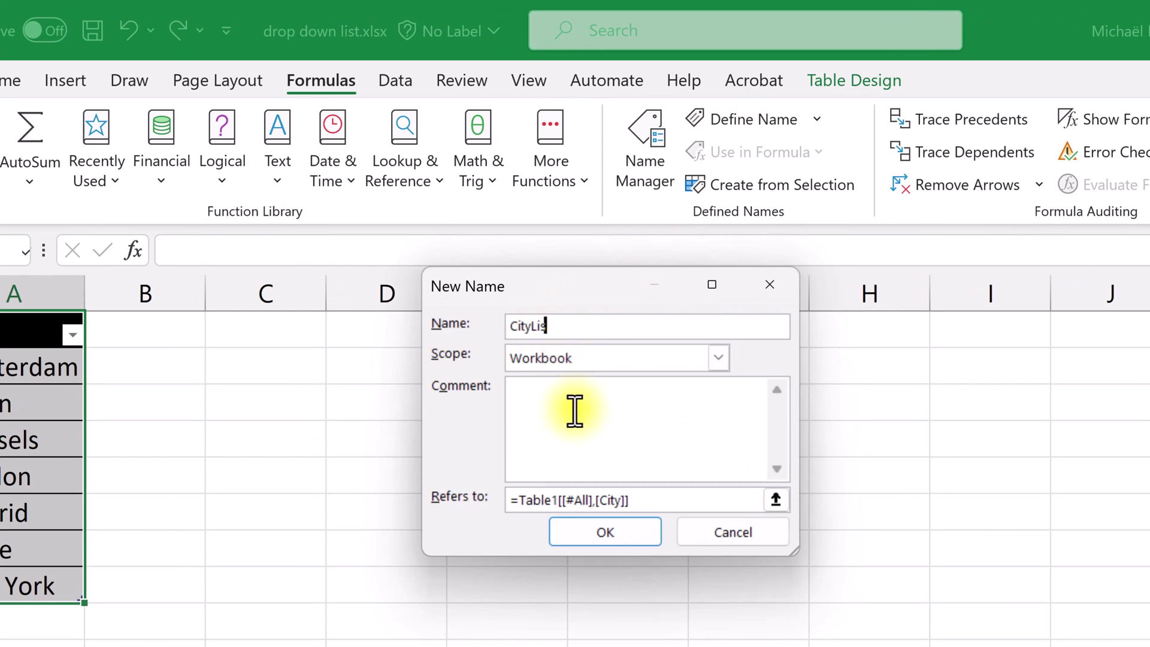
{"action": "type", "text": "t"}
Step: Set the name's reference to =Table1[City] and save CityList
{"action": "left_click_drag", "start_coordinate": [642, 500], "coordinate": [468, 500]}
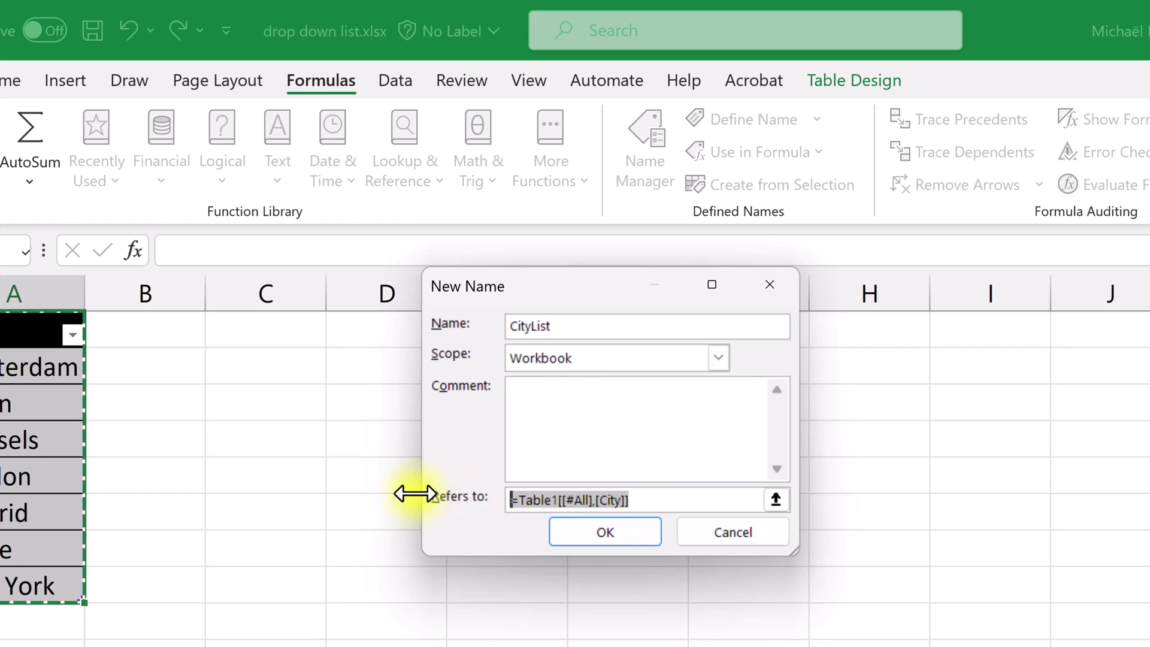
{"action": "key", "text": "Delete"}
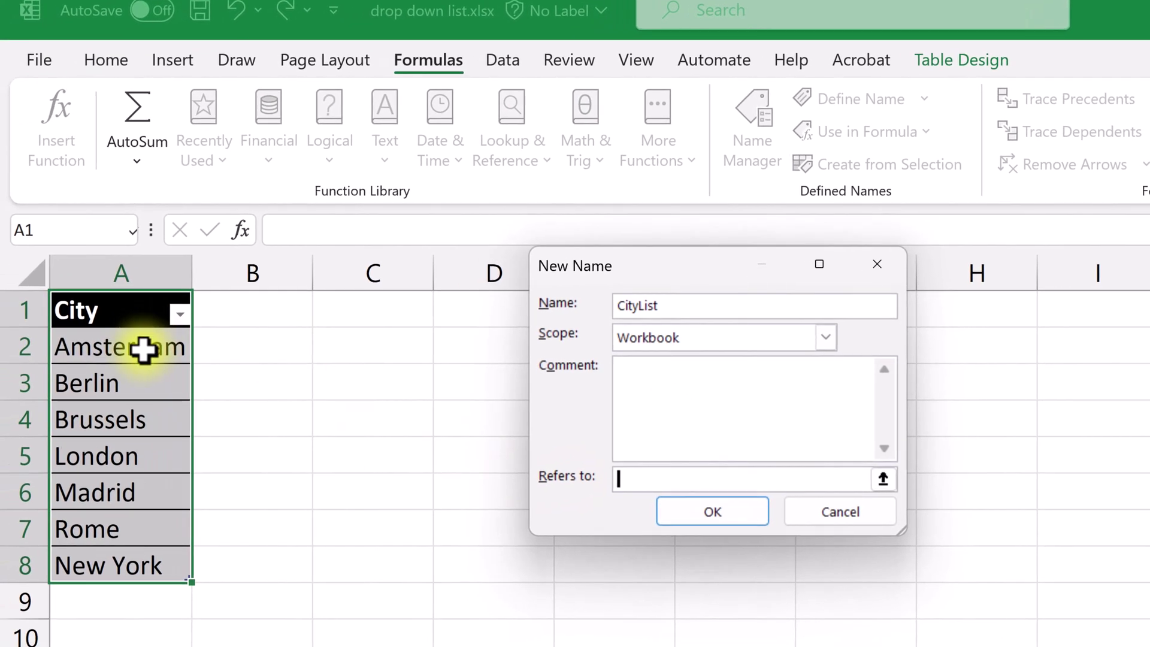
{"action": "left_click_drag", "start_coordinate": [146, 350], "coordinate": [135, 571]}
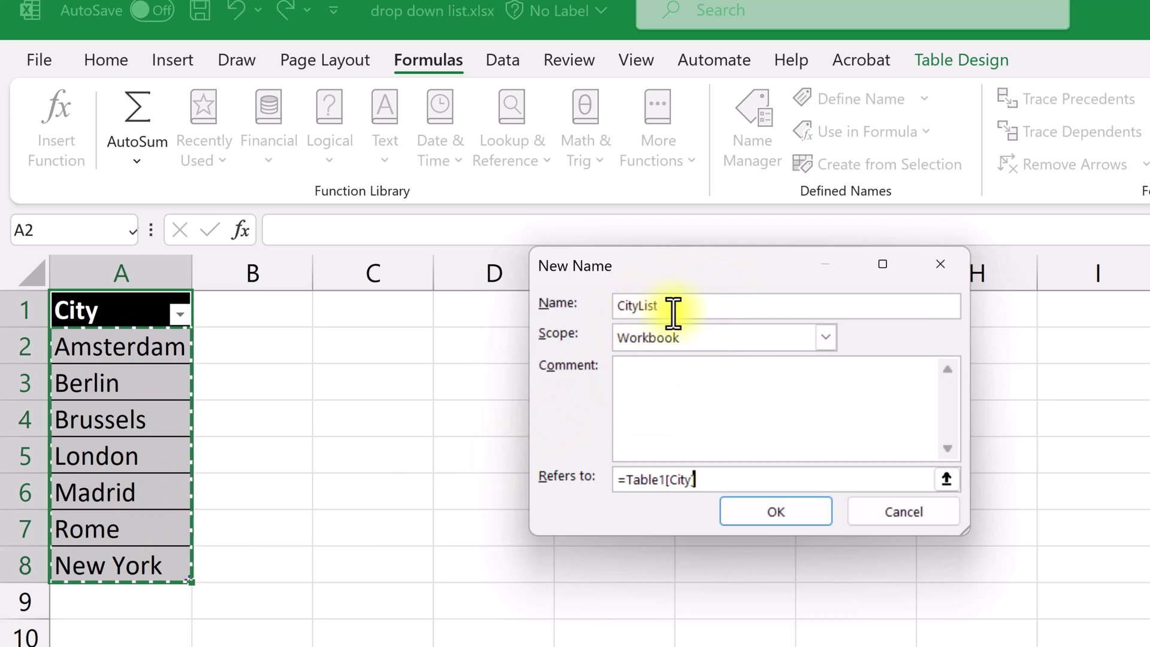
{"action": "left_click", "coordinate": [649, 481]}
{"action": "left_click_drag", "start_coordinate": [649, 481], "coordinate": [619, 481]}
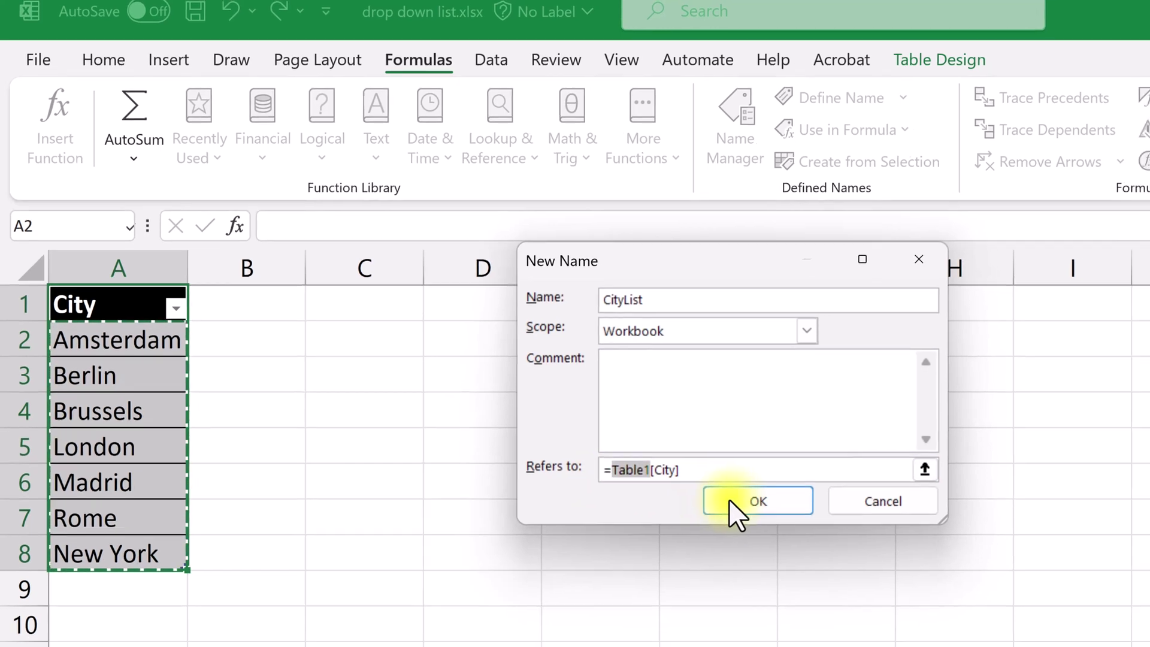
{"action": "left_click", "coordinate": [757, 501]}
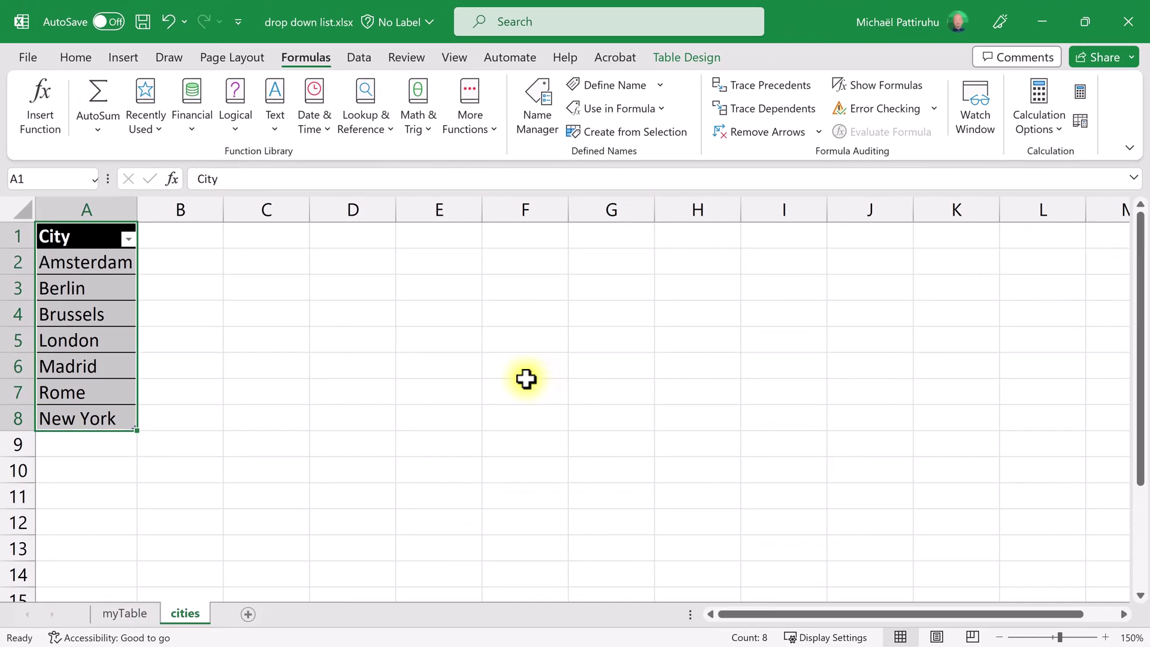
Step: On myTable, give C2 a List data validation with source =CityList
{"action": "left_click", "coordinate": [124, 613]}
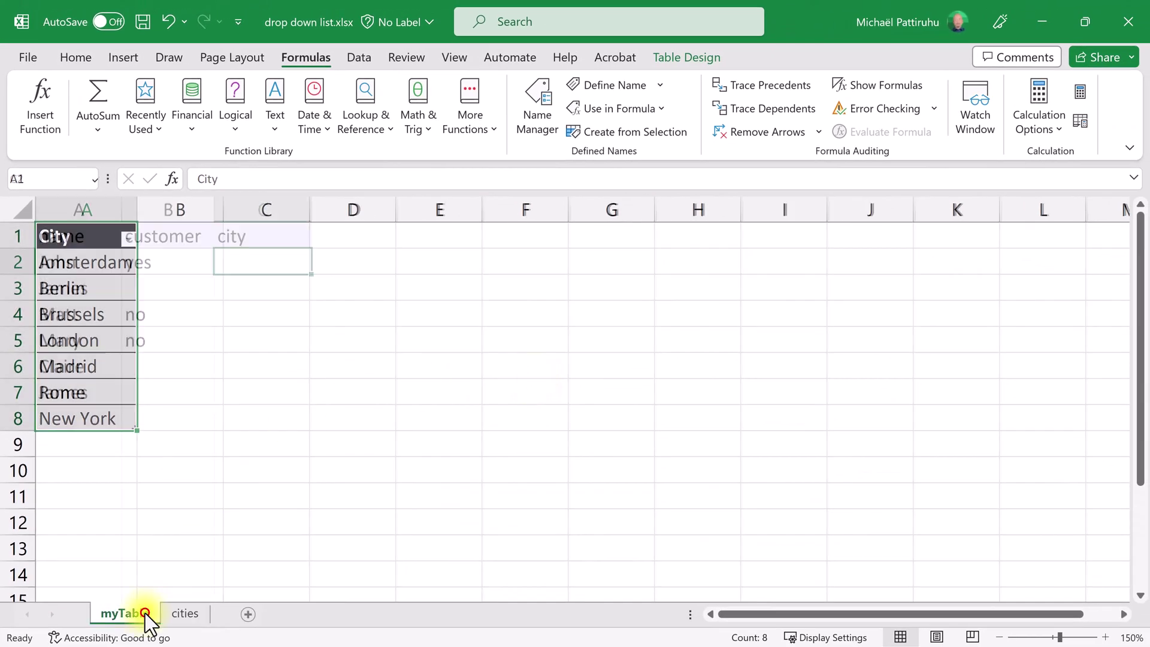
{"action": "left_click", "coordinate": [299, 263]}
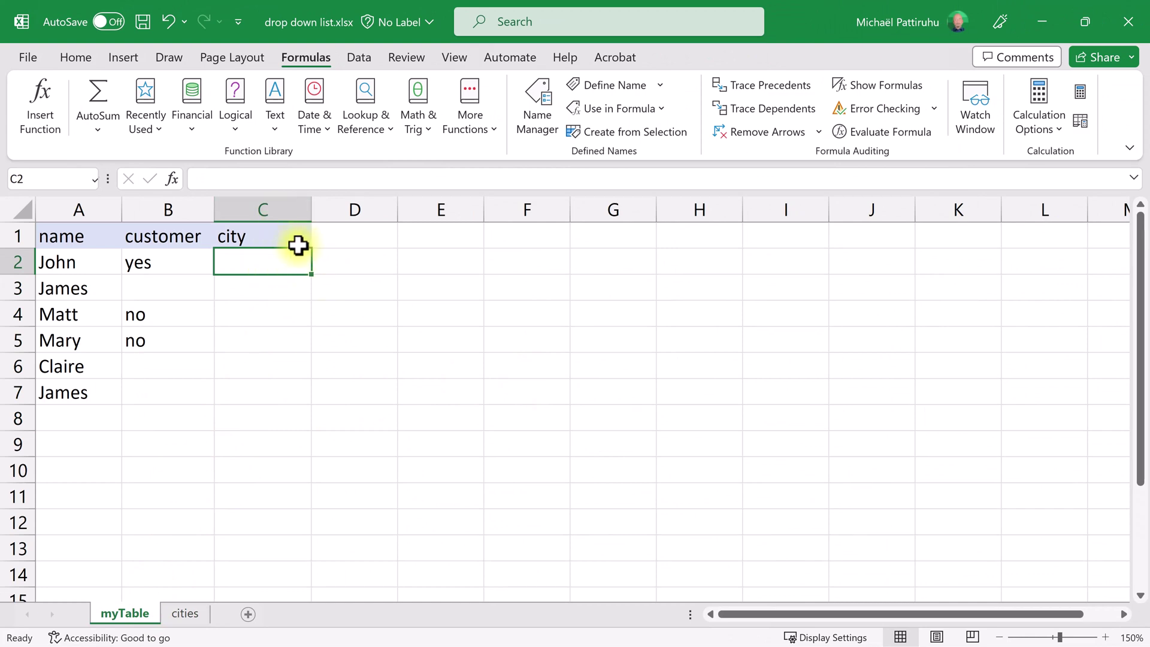
{"action": "left_click", "coordinate": [358, 57]}
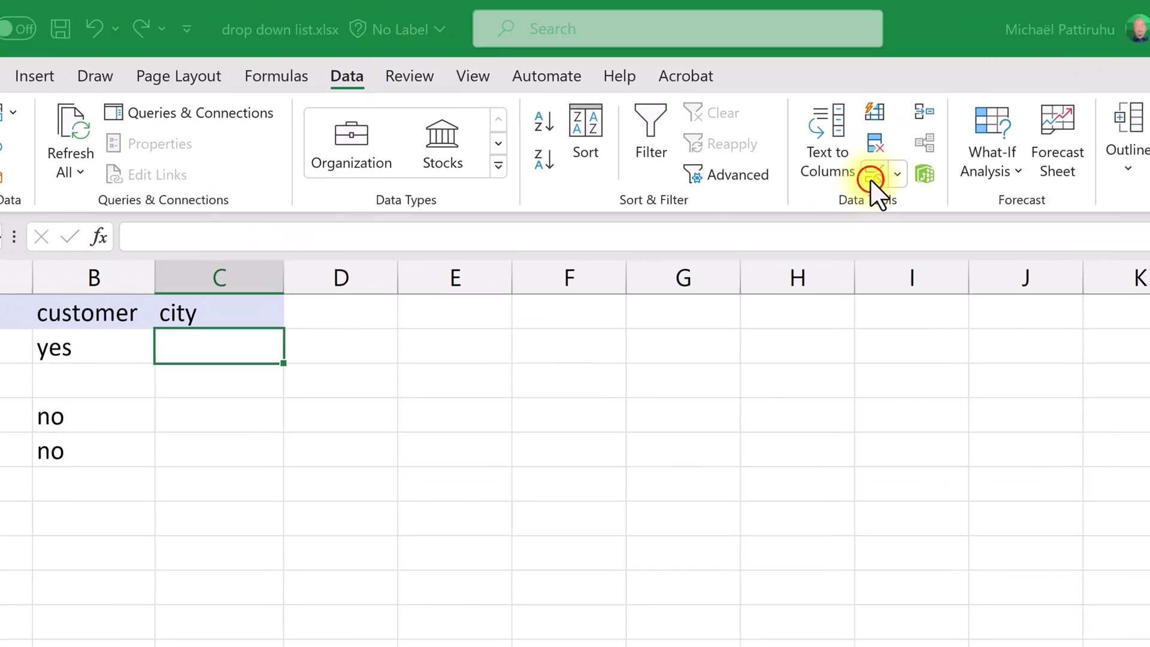
{"action": "left_click", "coordinate": [872, 179]}
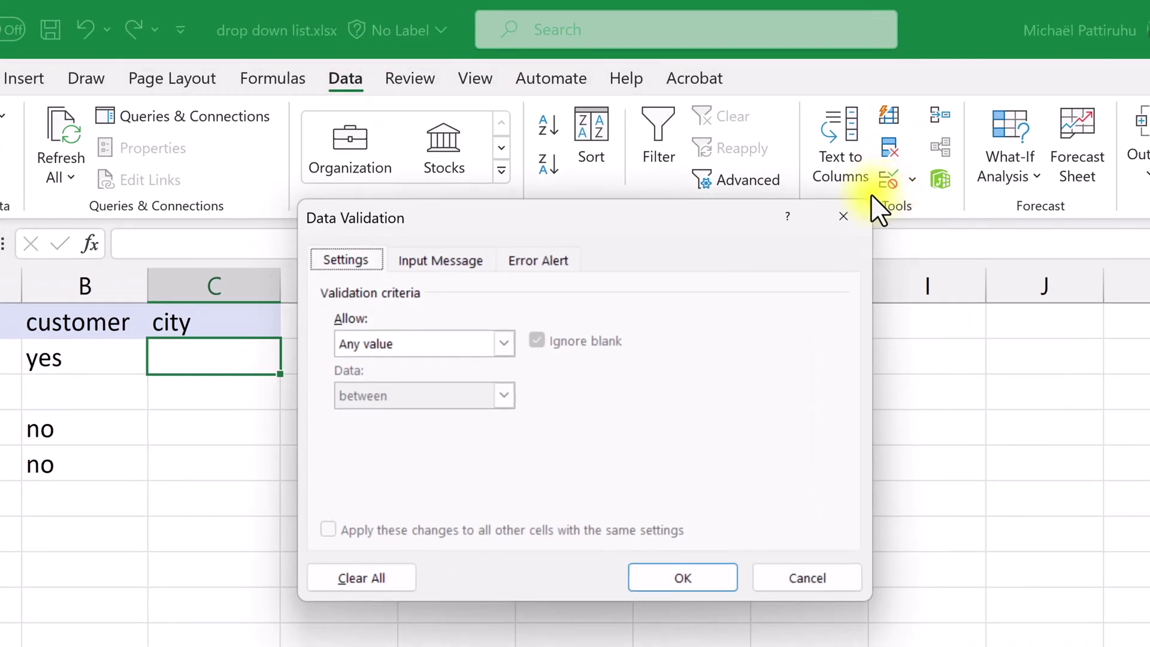
{"action": "left_click", "coordinate": [447, 344]}
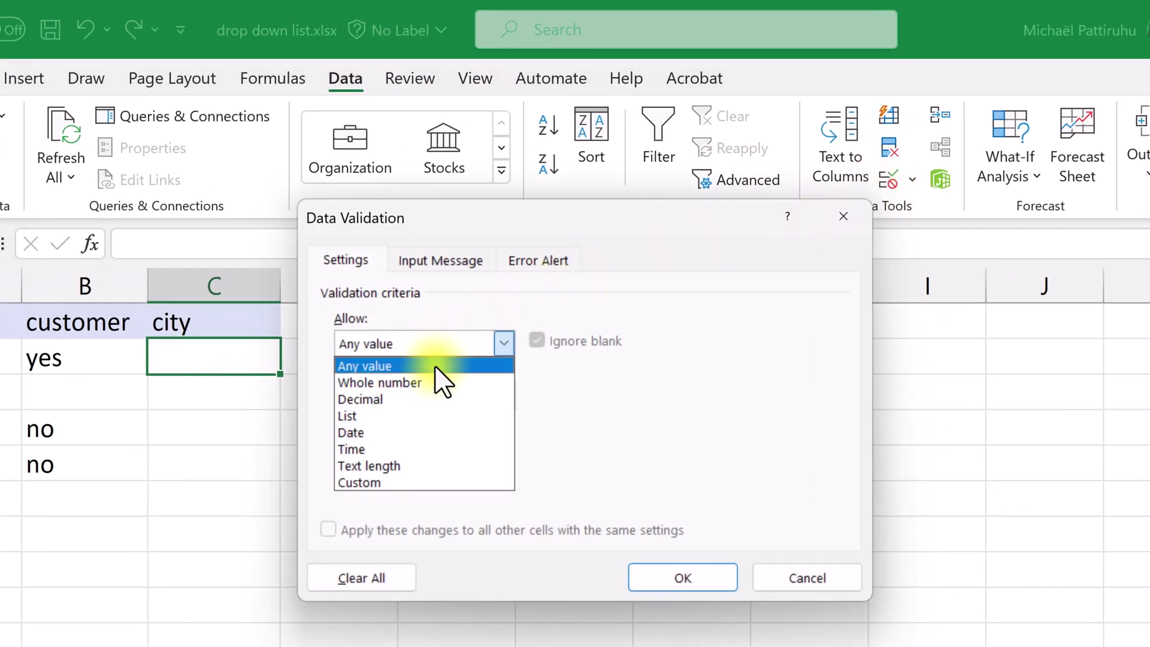
{"action": "left_click", "coordinate": [421, 415]}
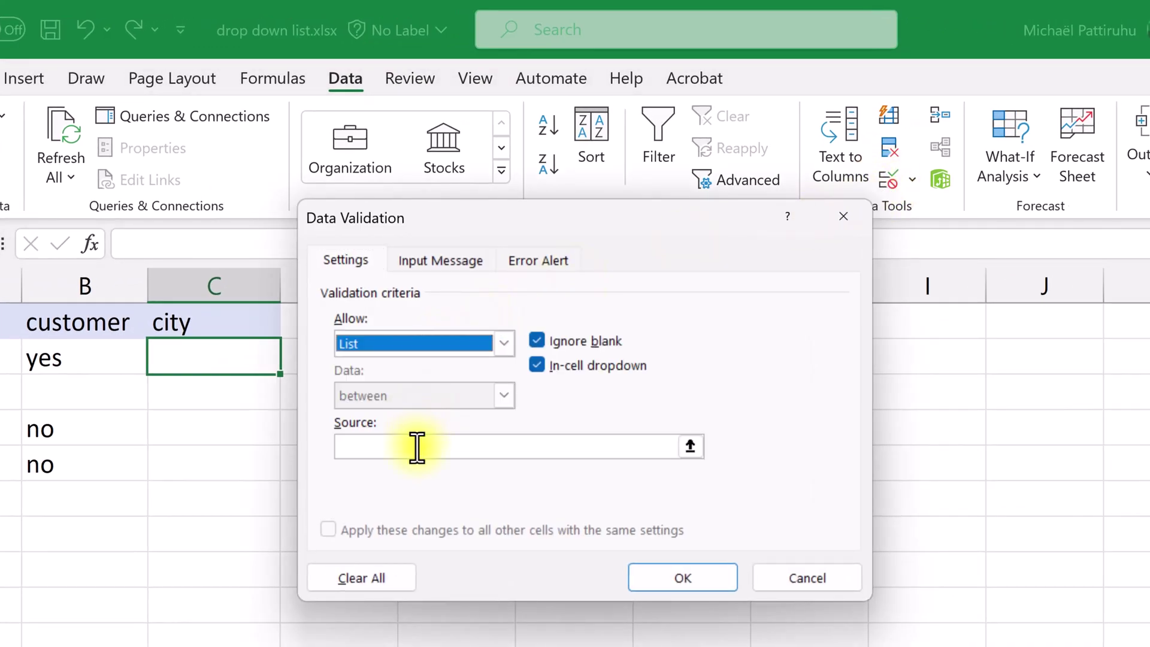
{"action": "left_click", "coordinate": [421, 446]}
{"action": "type", "text": "="}
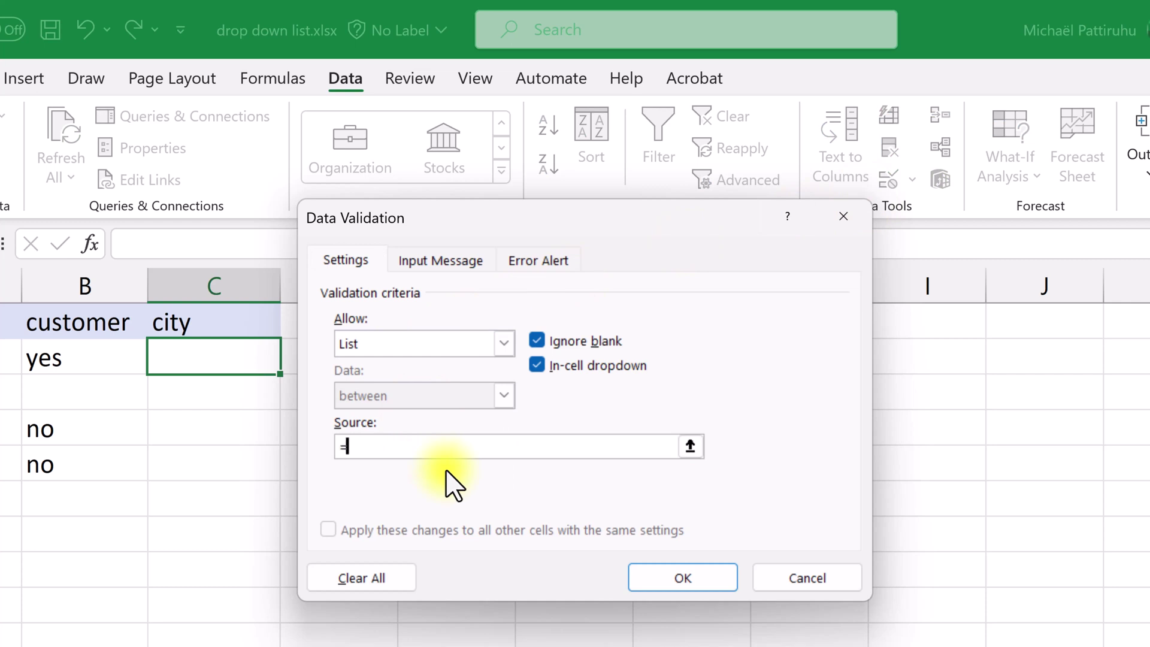
{"action": "type", "text": "c"}
{"action": "type", "text": "tyList"}
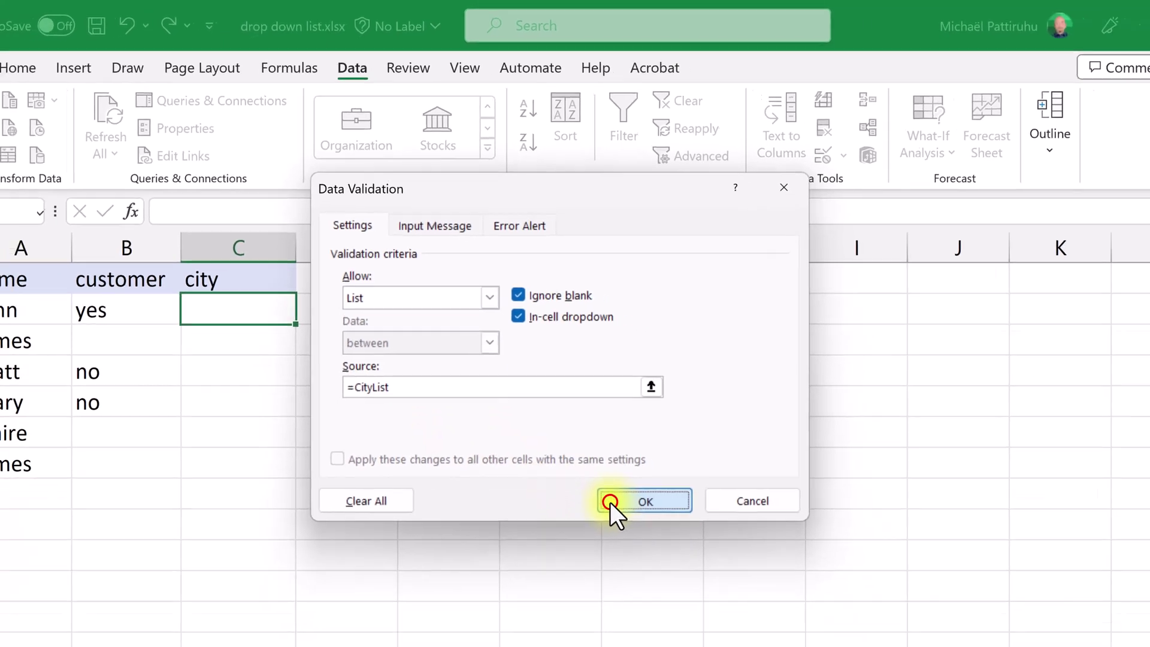
Step: Confirm C2's CityList validation, fill it down to C7, and choose London for James in C3
{"action": "left_click", "coordinate": [683, 578]}
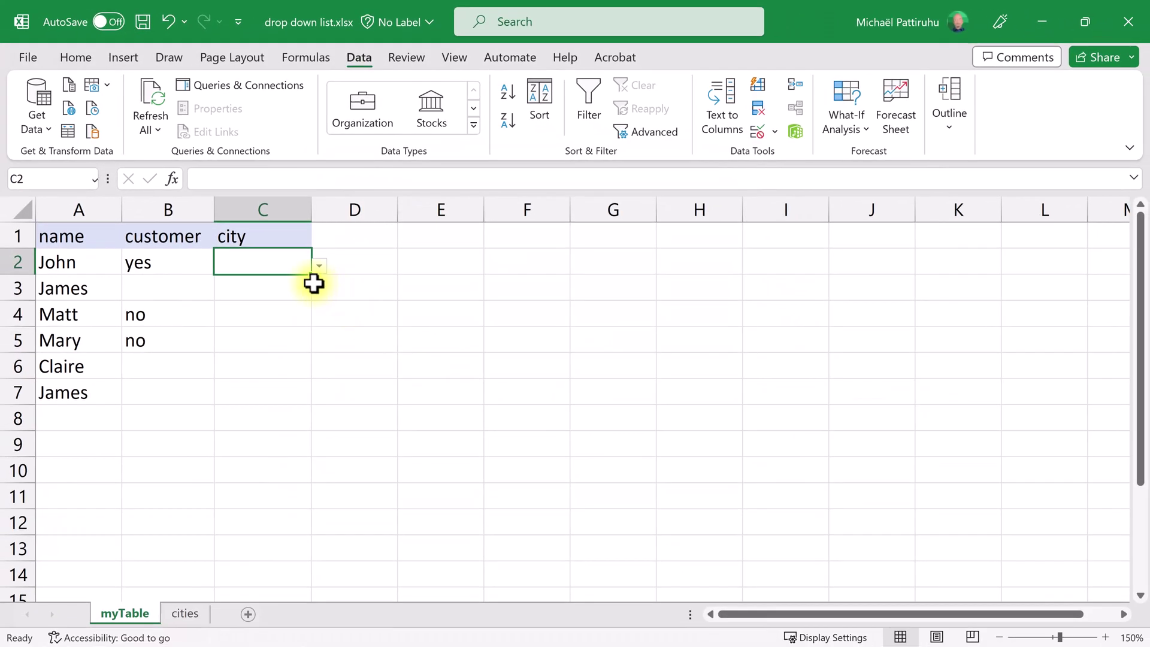
{"action": "left_click_drag", "start_coordinate": [310, 274], "coordinate": [308, 396]}
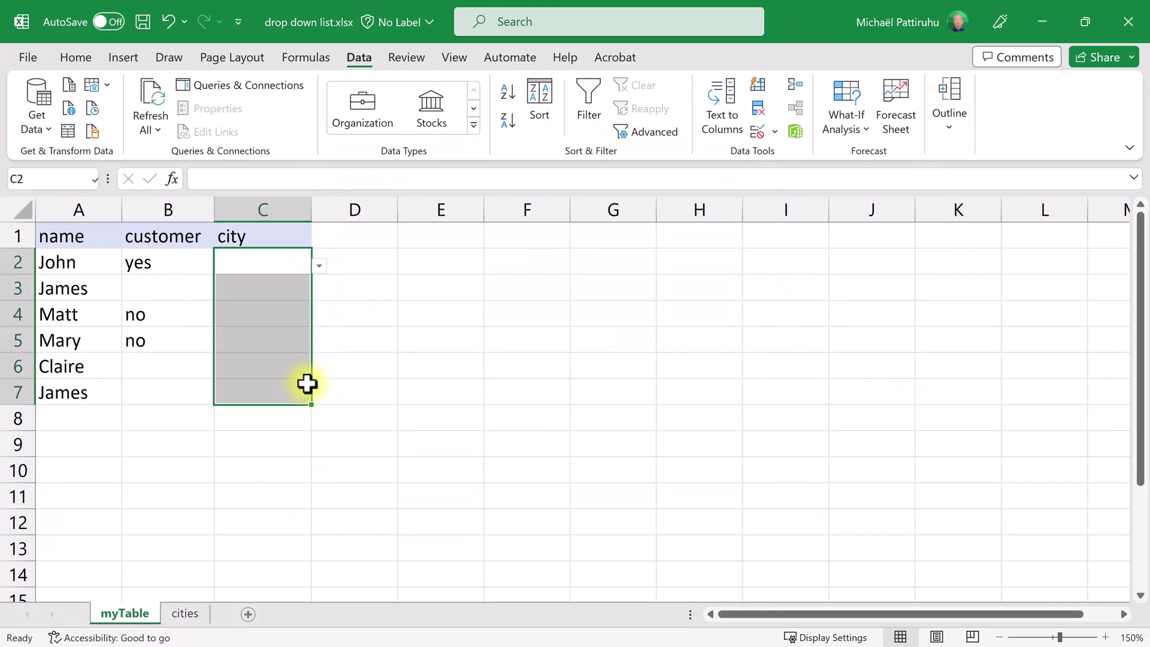
{"action": "left_click", "coordinate": [270, 288]}
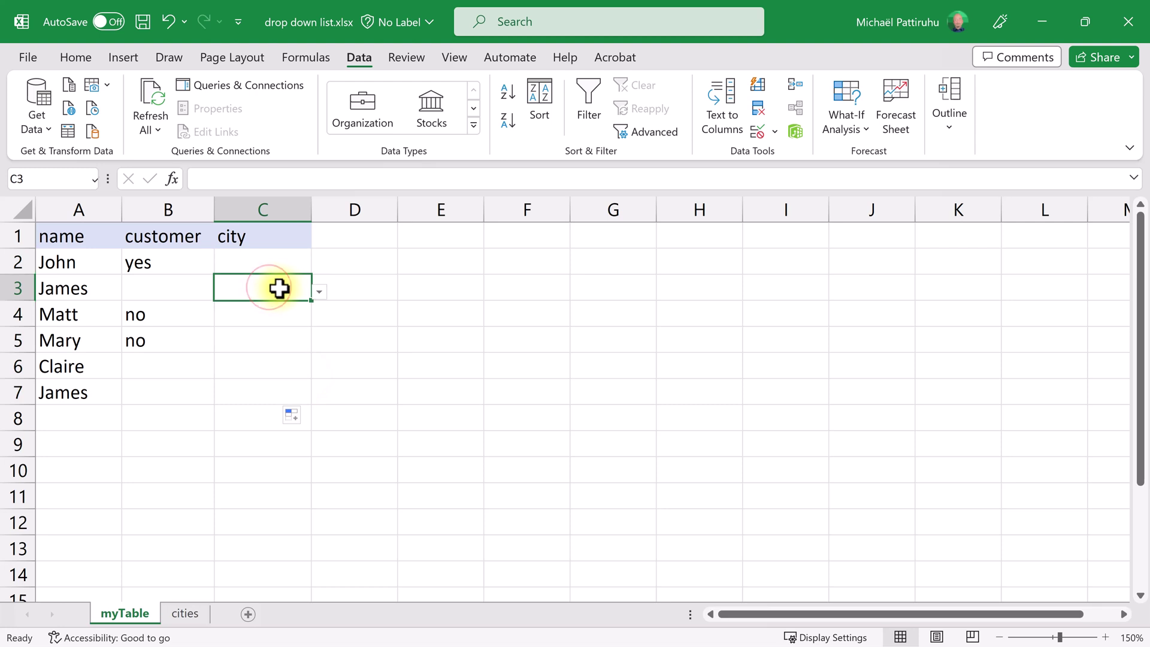
{"action": "left_click", "coordinate": [322, 294]}
{"action": "left_click", "coordinate": [292, 365]}
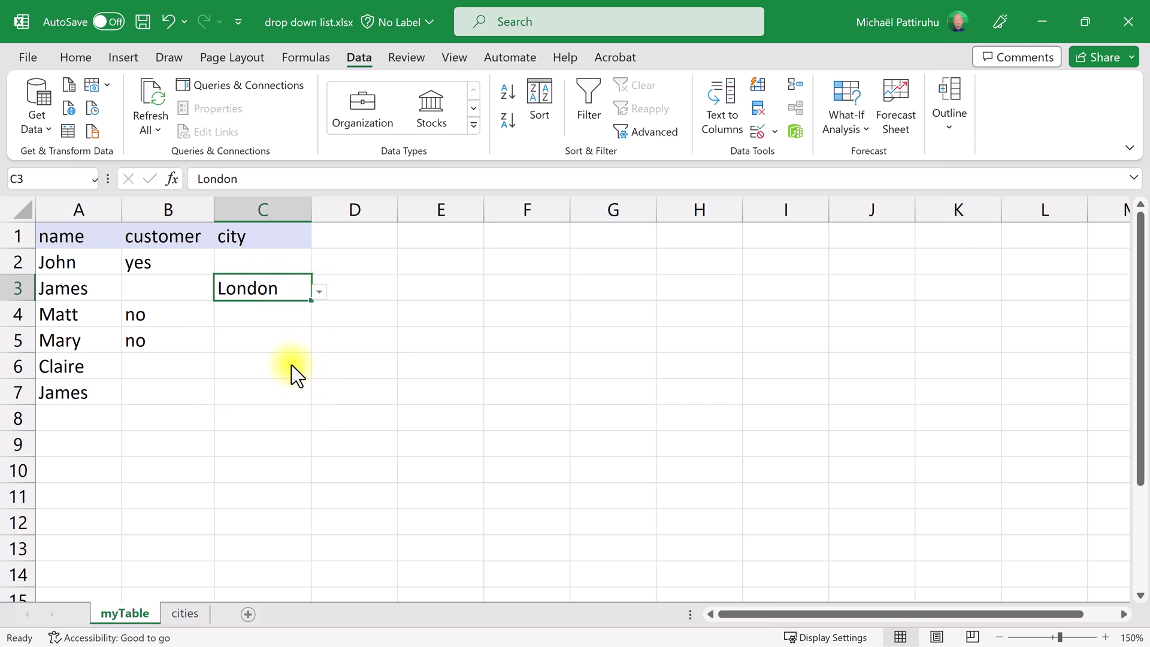
Step: Add Athens as a new entry at the bottom of the cities table, below New York
{"action": "left_click", "coordinate": [186, 613]}
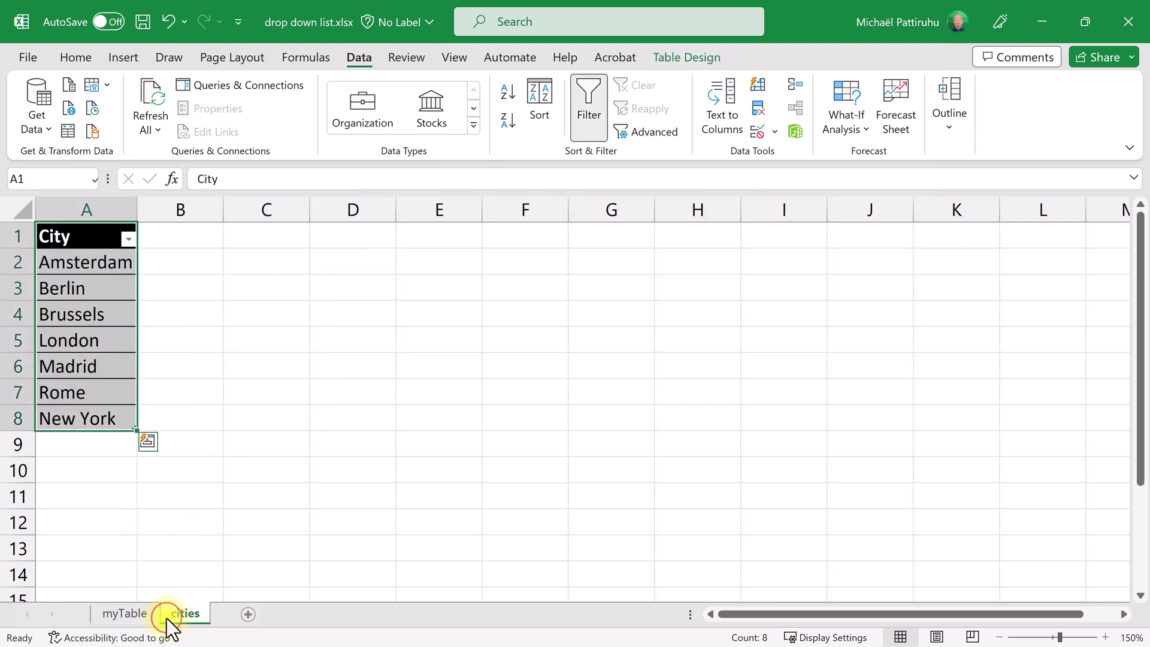
{"action": "left_click", "coordinate": [94, 447]}
{"action": "type", "text": "Athens"}
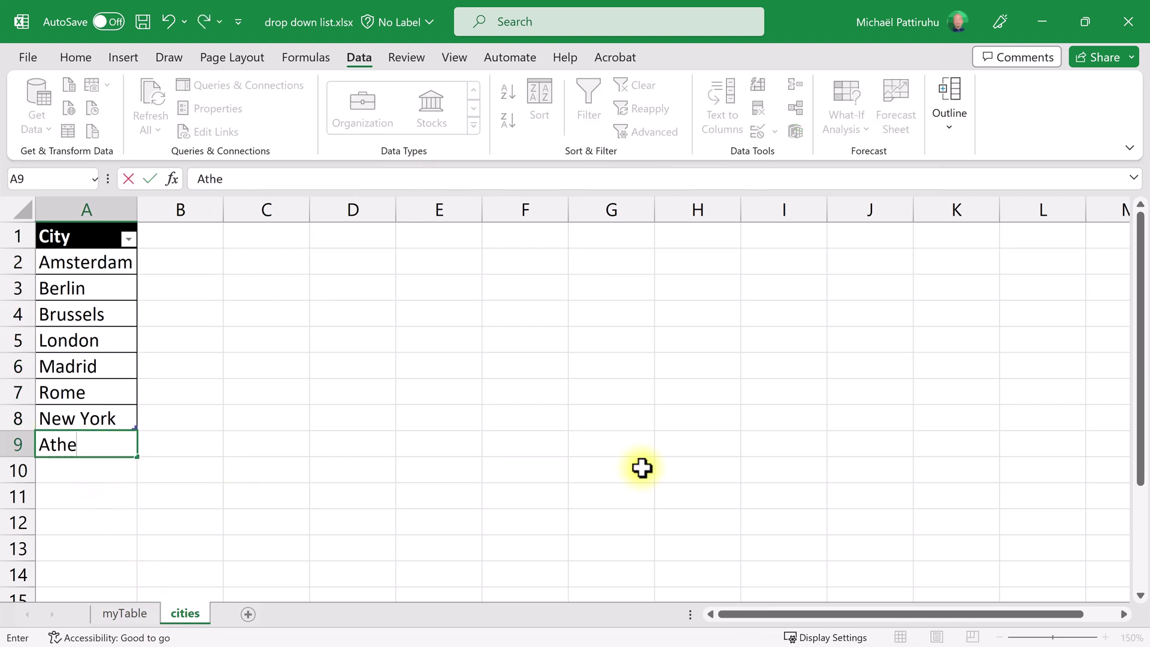
{"action": "key", "text": "Return"}
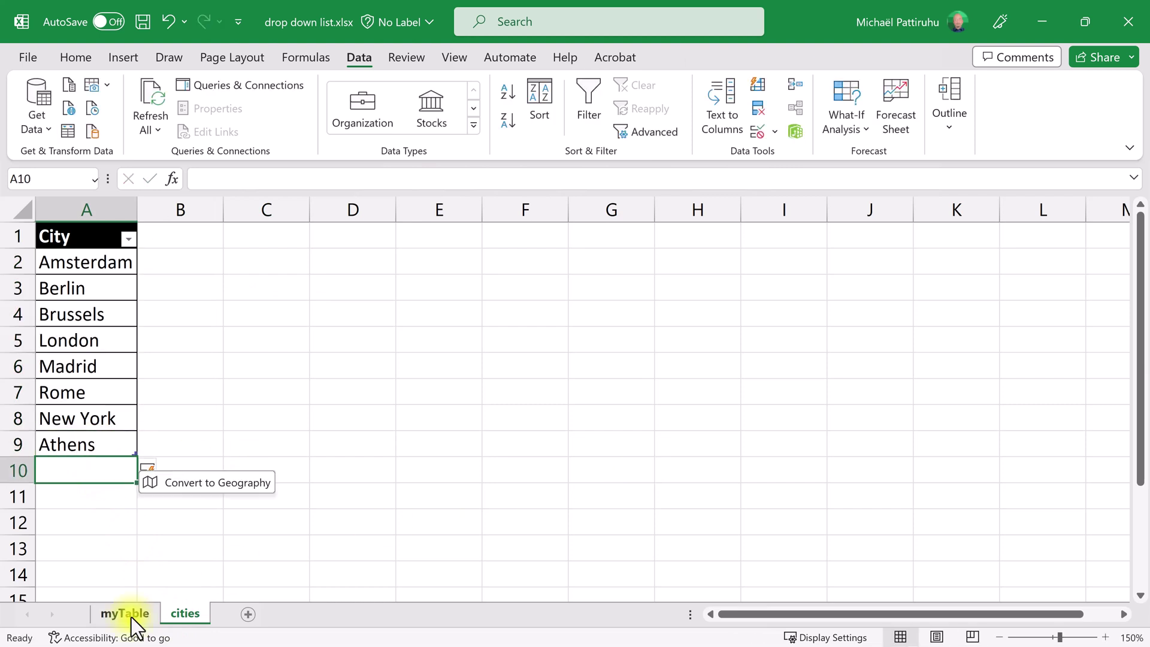
Step: On myTable, pick Athens from C5's city drop-down for Mary
{"action": "left_click", "coordinate": [125, 614]}
{"action": "left_click", "coordinate": [319, 345]}
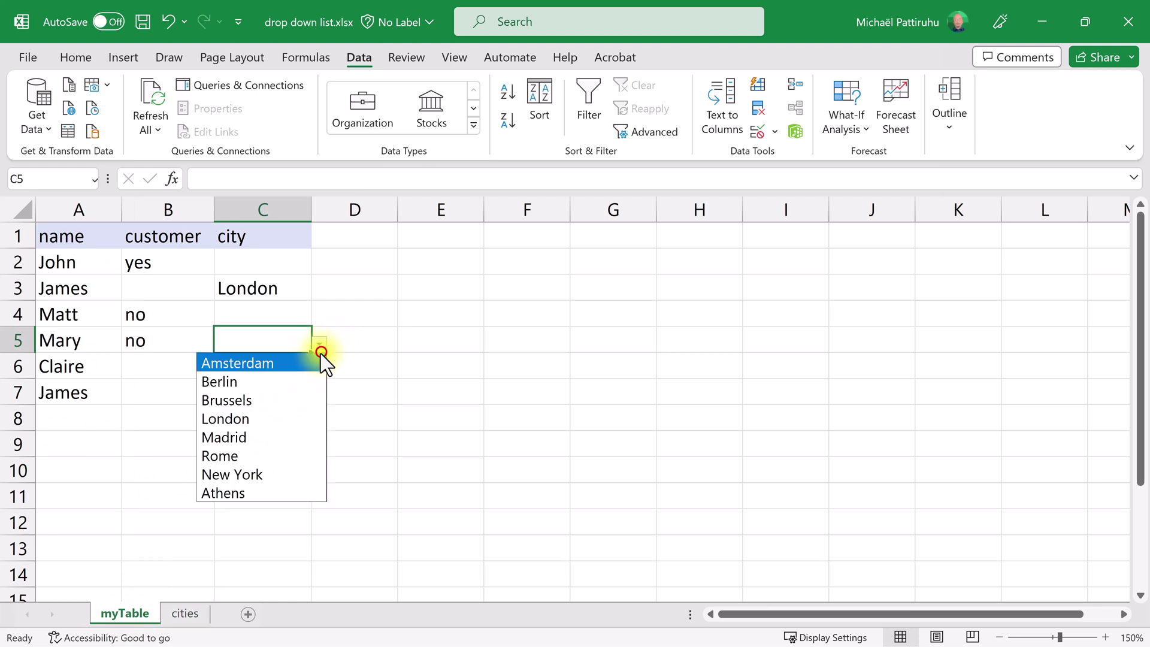
{"action": "left_click", "coordinate": [286, 493]}
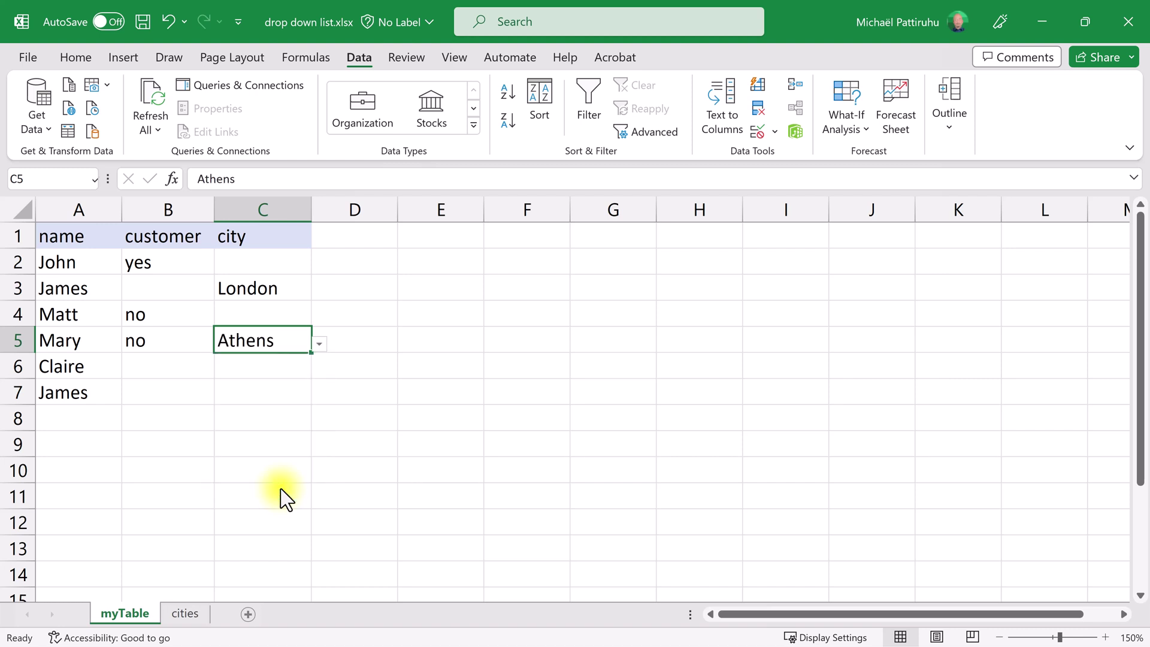